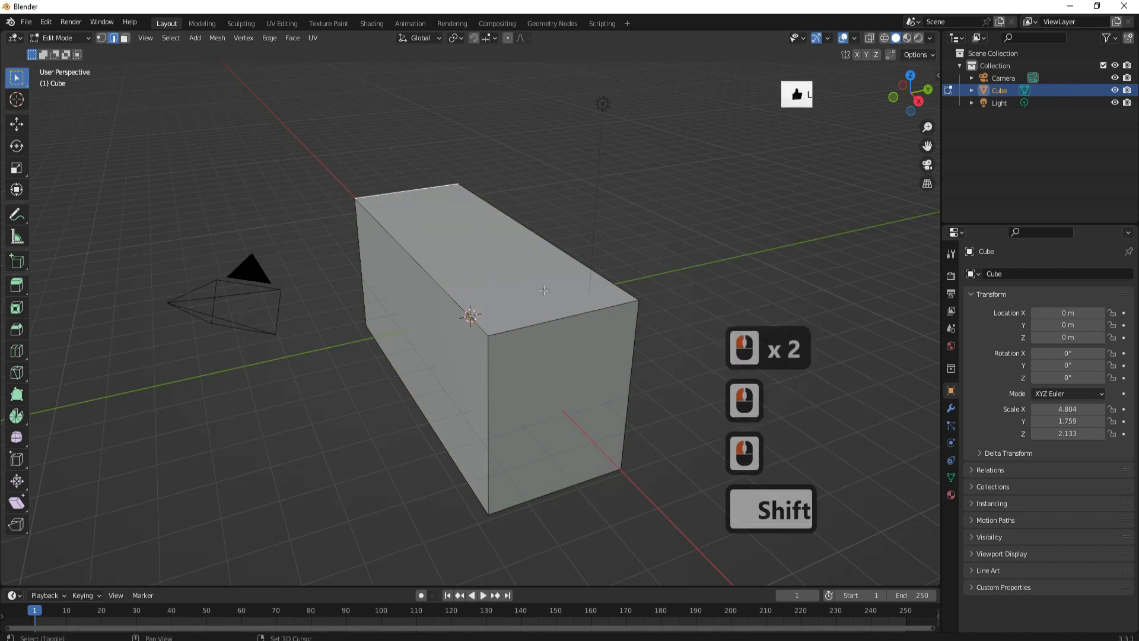
- Bevel the four short edges along the top and bottom of the box's two ends by about 0.221 m
{"action": "left_click", "coordinate": [557, 319], "text": "shift"}
{"action": "left_click_drag", "start_coordinate": [910, 95], "coordinate": [910, 40]}
{"action": "left_click", "coordinate": [582, 387], "text": "shift"}
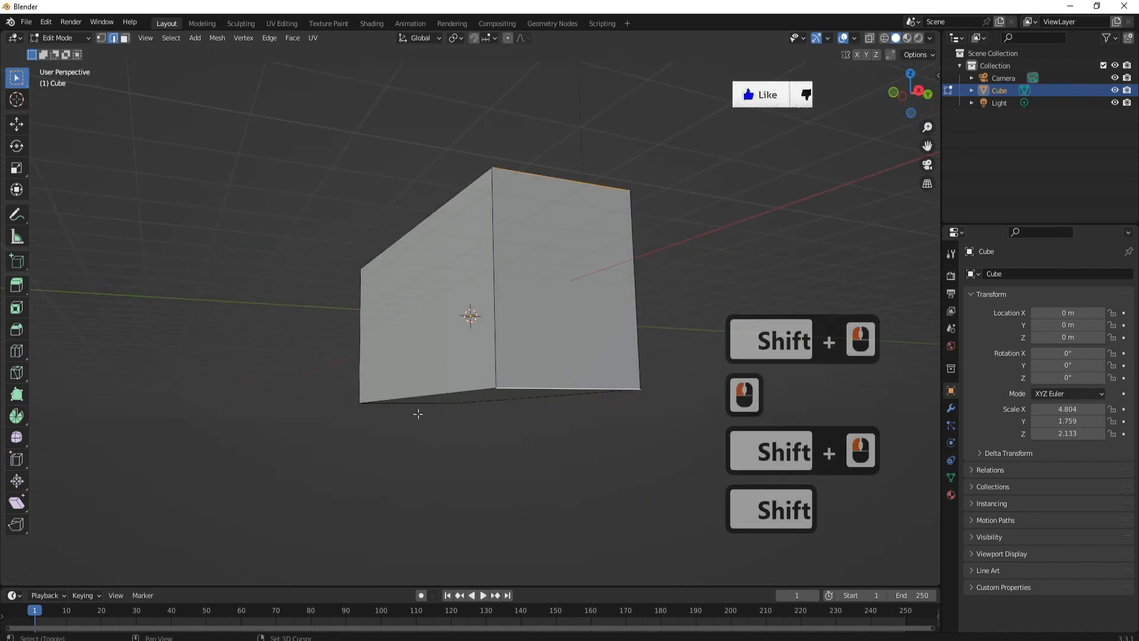
{"action": "left_click", "coordinate": [413, 408], "text": "shift"}
{"action": "left_click_drag", "start_coordinate": [910, 101], "coordinate": [910, 149]}
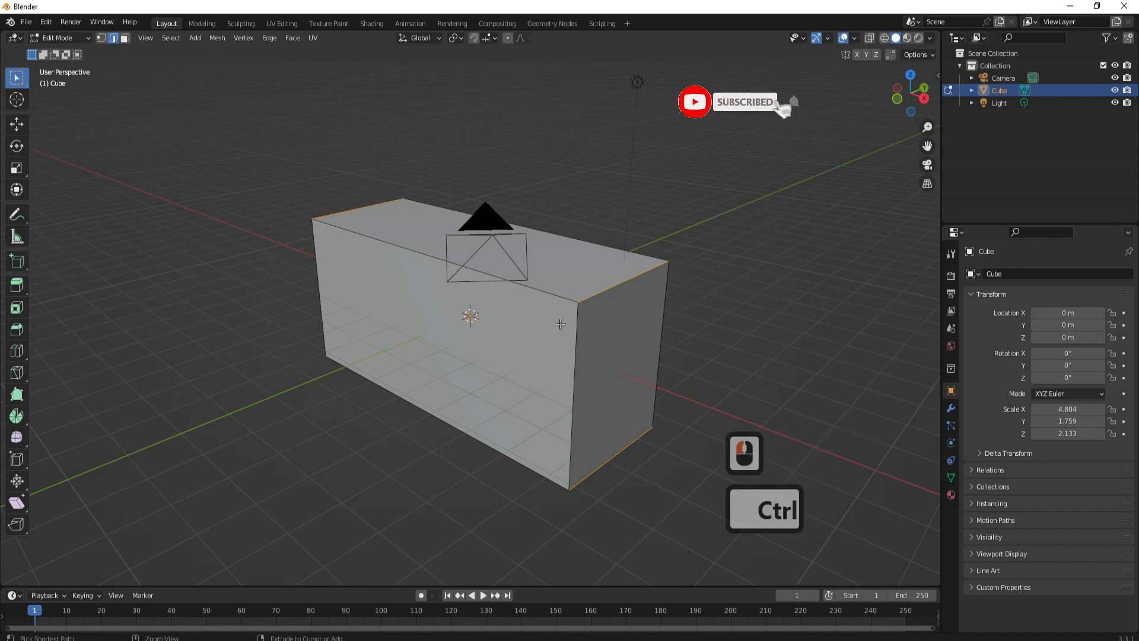
{"action": "key", "text": "ctrl+b"}
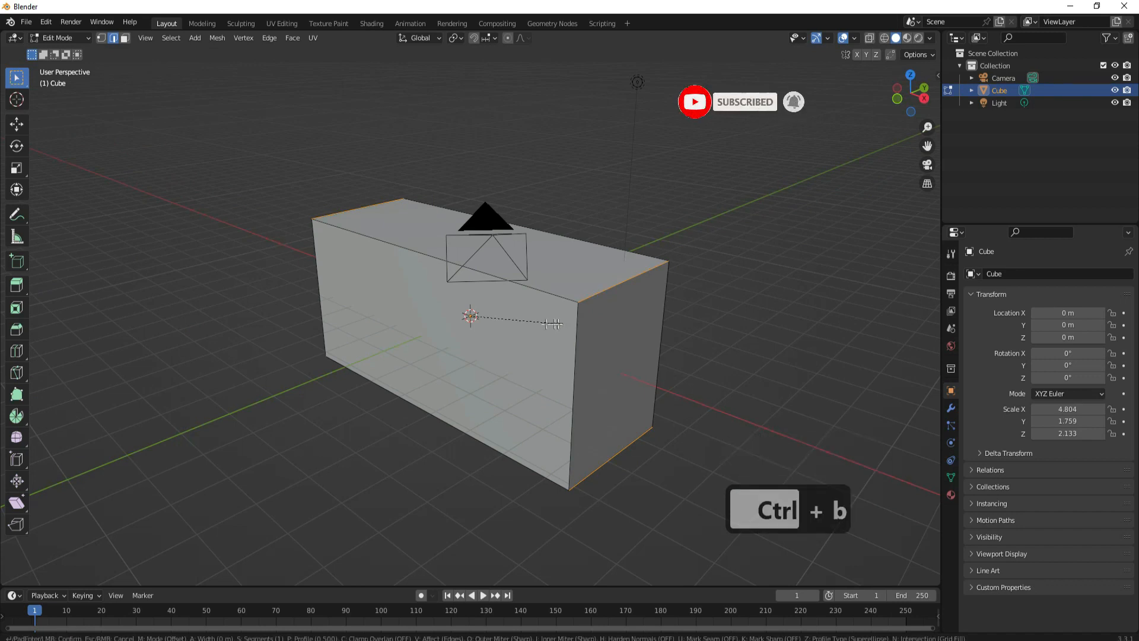
{"action": "left_click", "coordinate": [588, 328]}
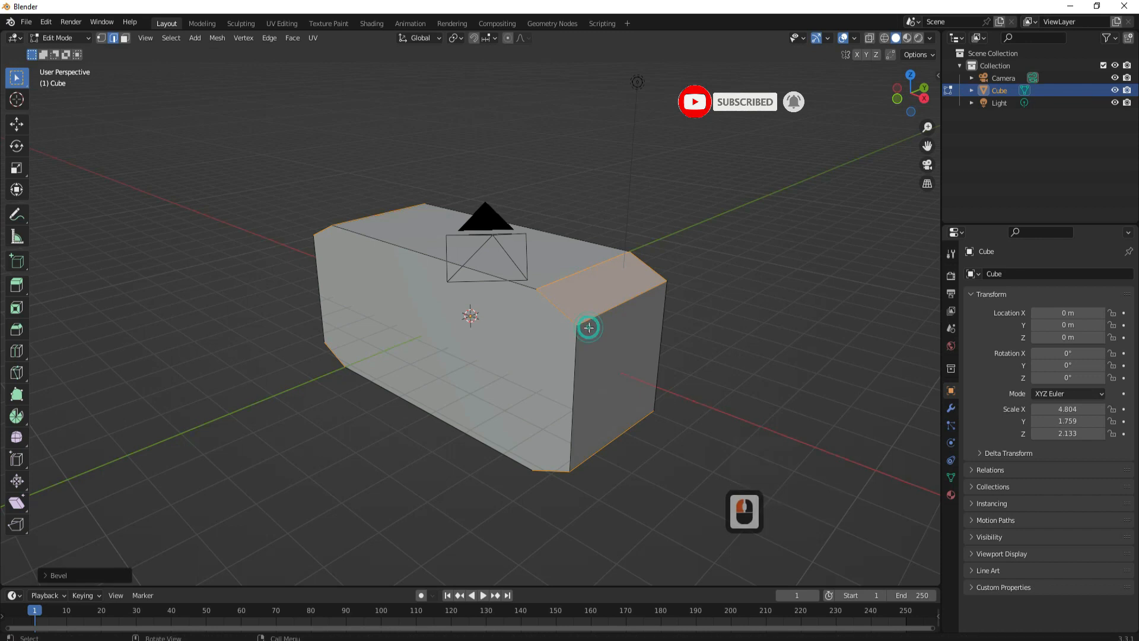
- Increase the bevel's segment count to turn the chamfered edges into smooth rounded corners
{"action": "left_click", "coordinate": [53, 576]}
{"action": "left_click", "coordinate": [152, 397]}
{"action": "left_click_drag", "start_coordinate": [152, 397], "coordinate": [163, 397]}
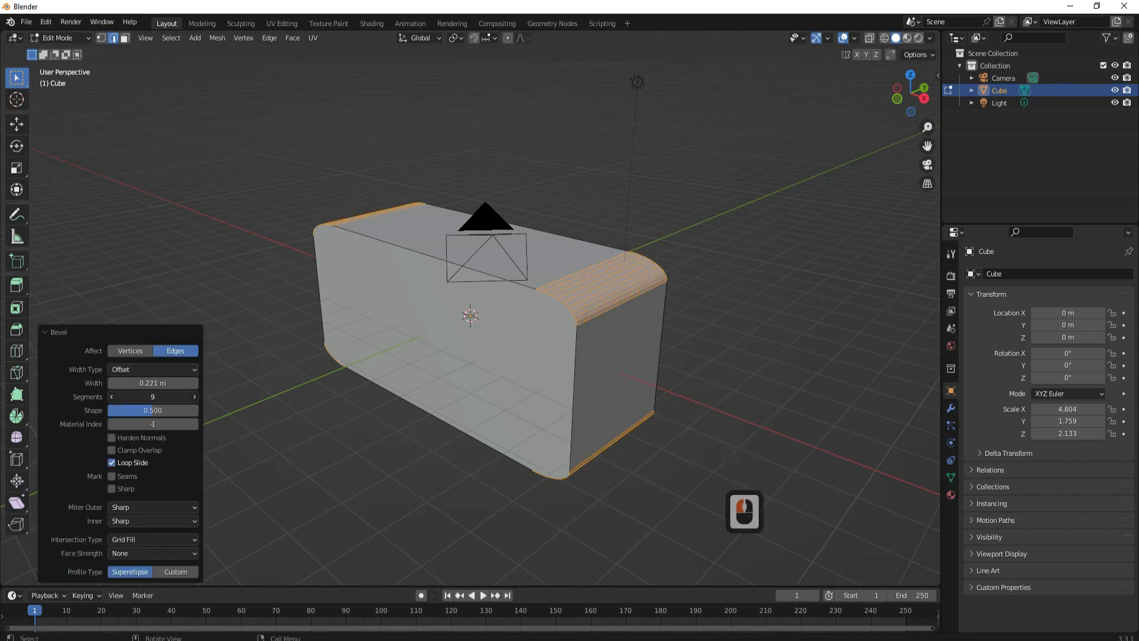
- Inset the large front face to leave a thin rim and extrude it about 1.31 m into the box
{"action": "middle_click_drag", "start_coordinate": [717, 352], "coordinate": [606, 349]}
{"action": "left_click", "coordinate": [125, 38]}
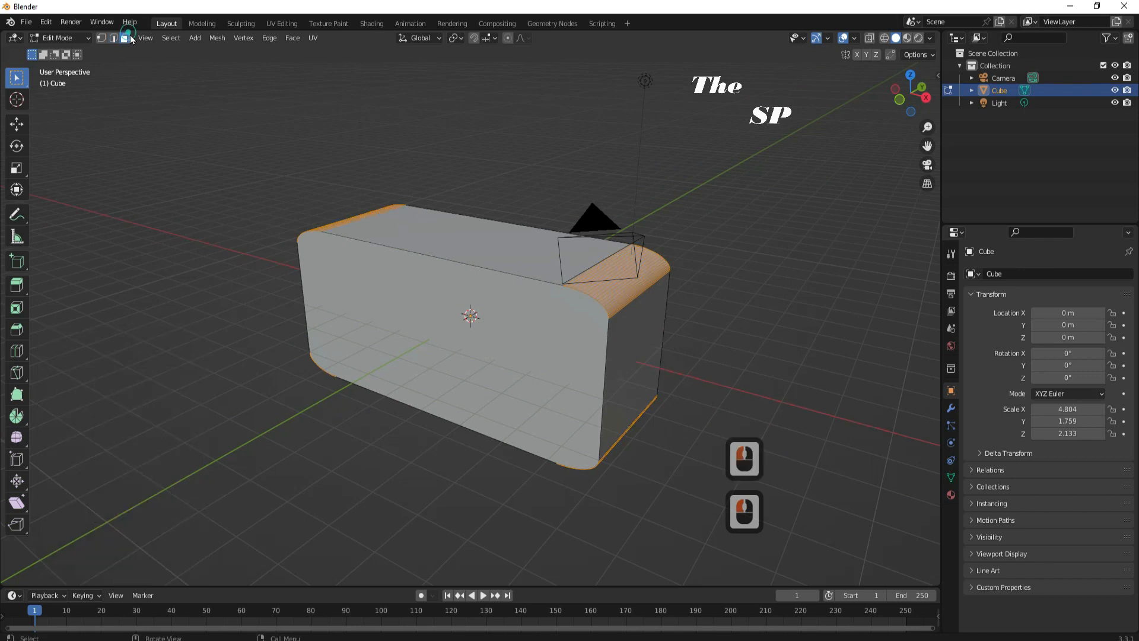
{"action": "left_click", "coordinate": [391, 313]}
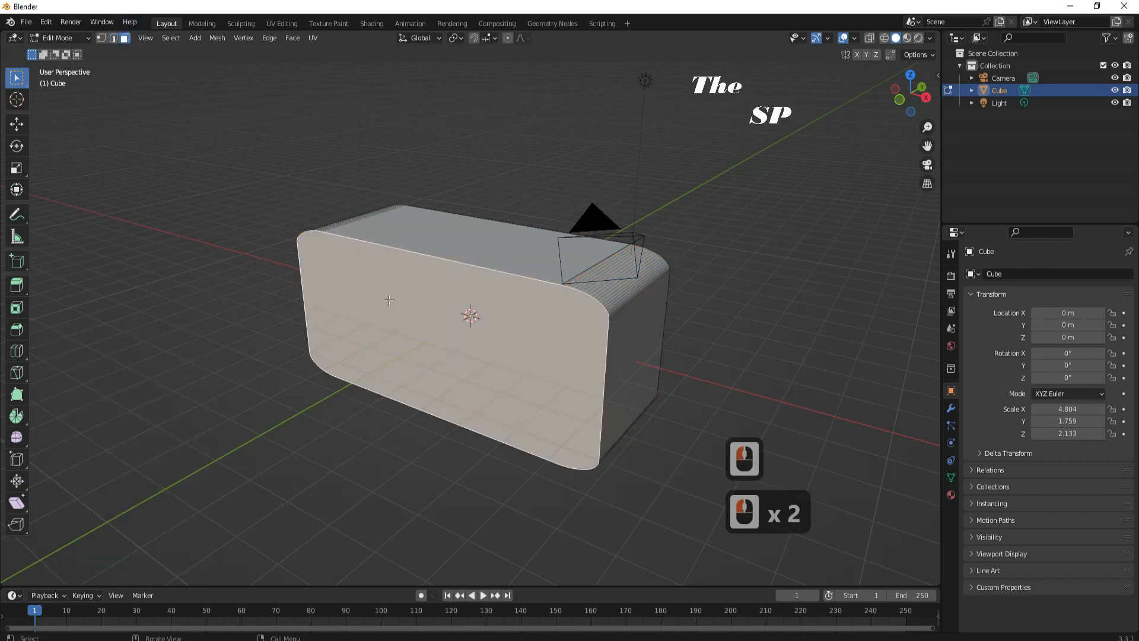
{"action": "left_click", "coordinate": [13, 314]}
{"action": "left_click_drag", "start_coordinate": [432, 300], "coordinate": [433, 334]}
{"action": "left_click", "coordinate": [16, 285]}
- Give the existing material a black base color and roughness 0, and assign it to the recessed face
{"action": "left_click", "coordinate": [951, 494]}
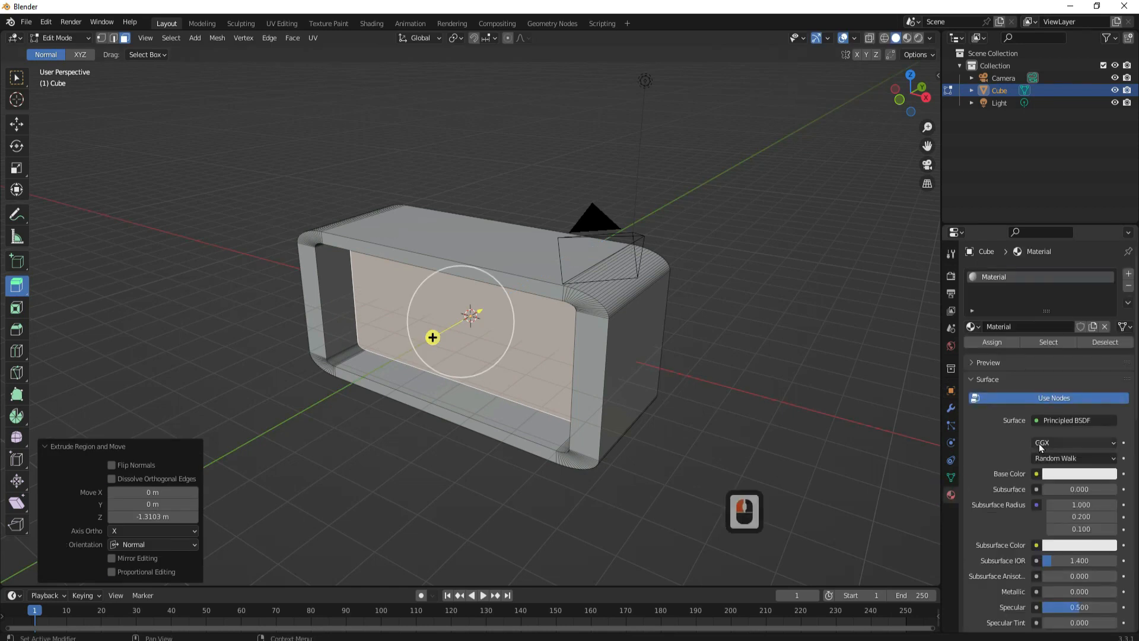
{"action": "left_click", "coordinate": [1101, 475]}
{"action": "left_click_drag", "start_coordinate": [1107, 304], "coordinate": [1108, 387]}
{"action": "scroll", "coordinate": [1036, 539], "scroll_direction": "down", "scroll_amount": 5}
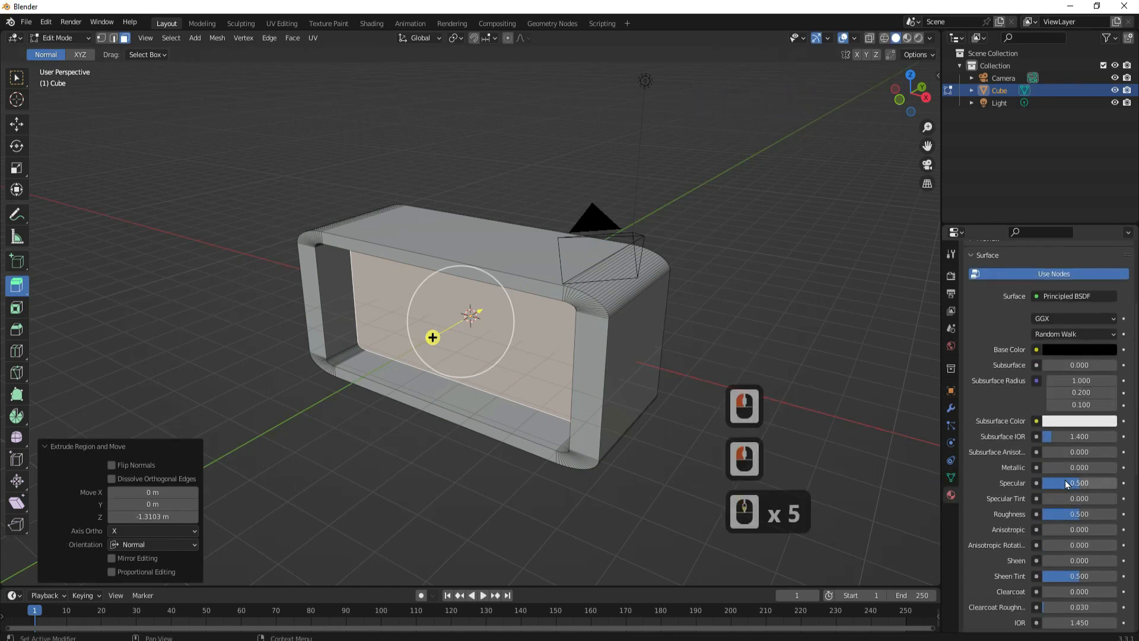
{"action": "left_click_drag", "start_coordinate": [1076, 511], "coordinate": [1008, 511]}
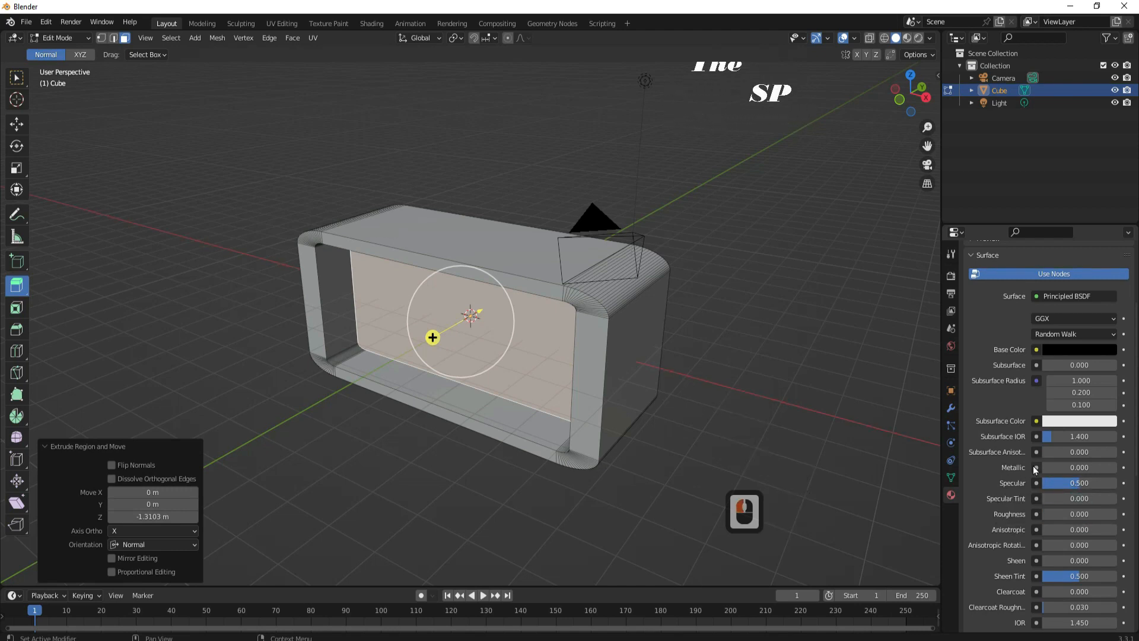
{"action": "scroll", "coordinate": [1000, 309], "scroll_direction": "up", "scroll_amount": 4}
{"action": "scroll", "coordinate": [998, 309], "scroll_direction": "up", "scroll_amount": 1}
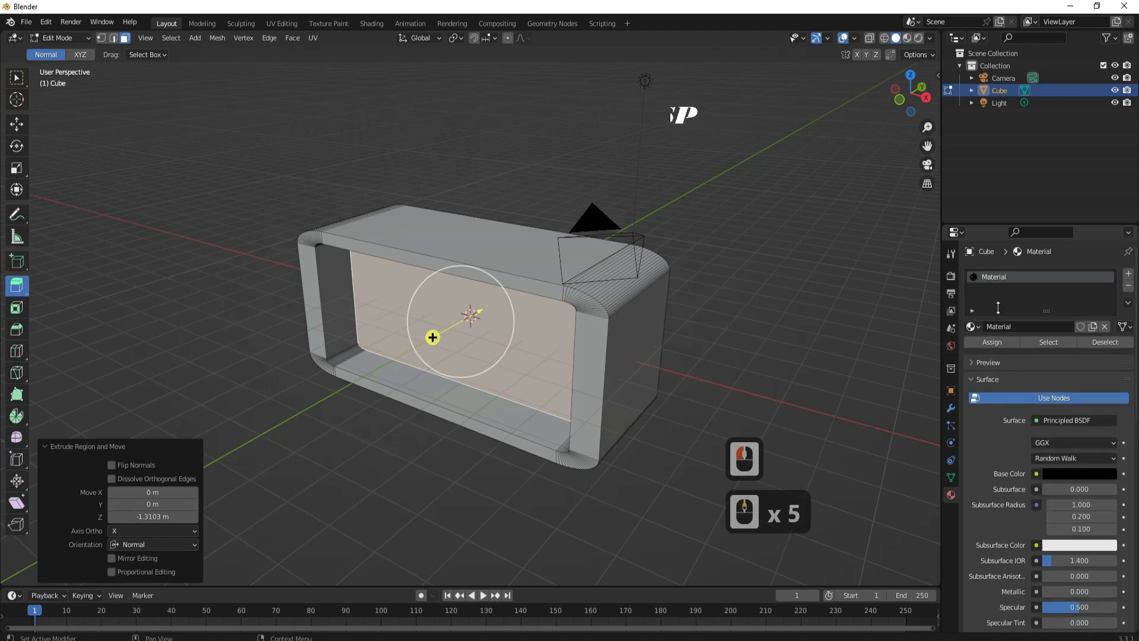
{"action": "left_click", "coordinate": [996, 342]}
- Set the material's subsurface color to black and assign it again to the recessed face
{"action": "scroll", "coordinate": [997, 432], "scroll_direction": "down", "scroll_amount": 7}
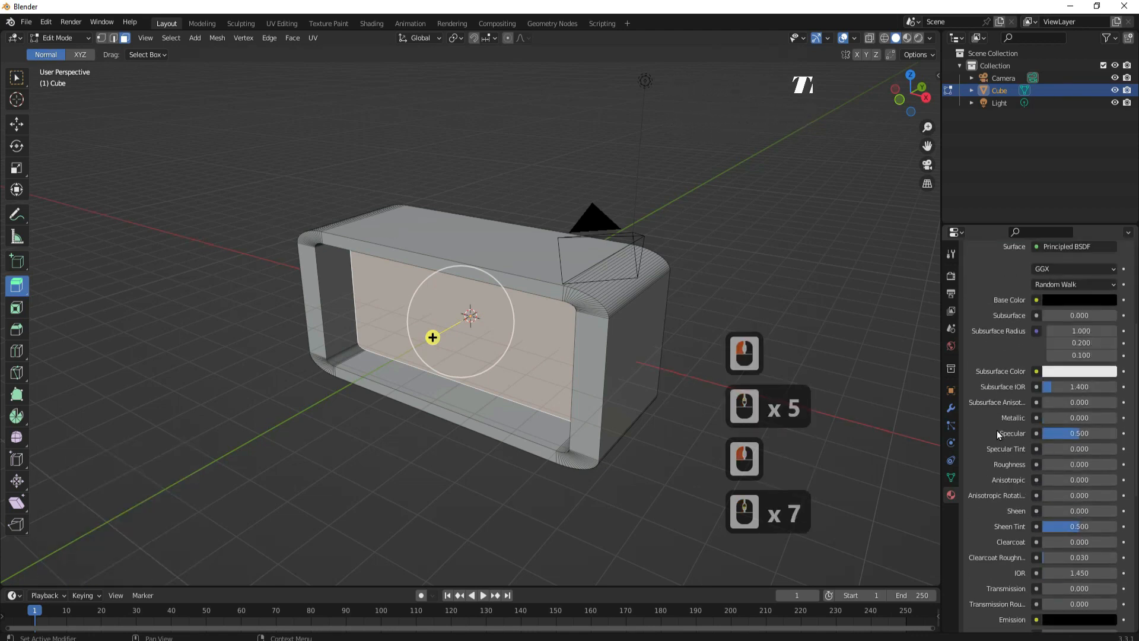
{"action": "left_click", "coordinate": [1106, 371]}
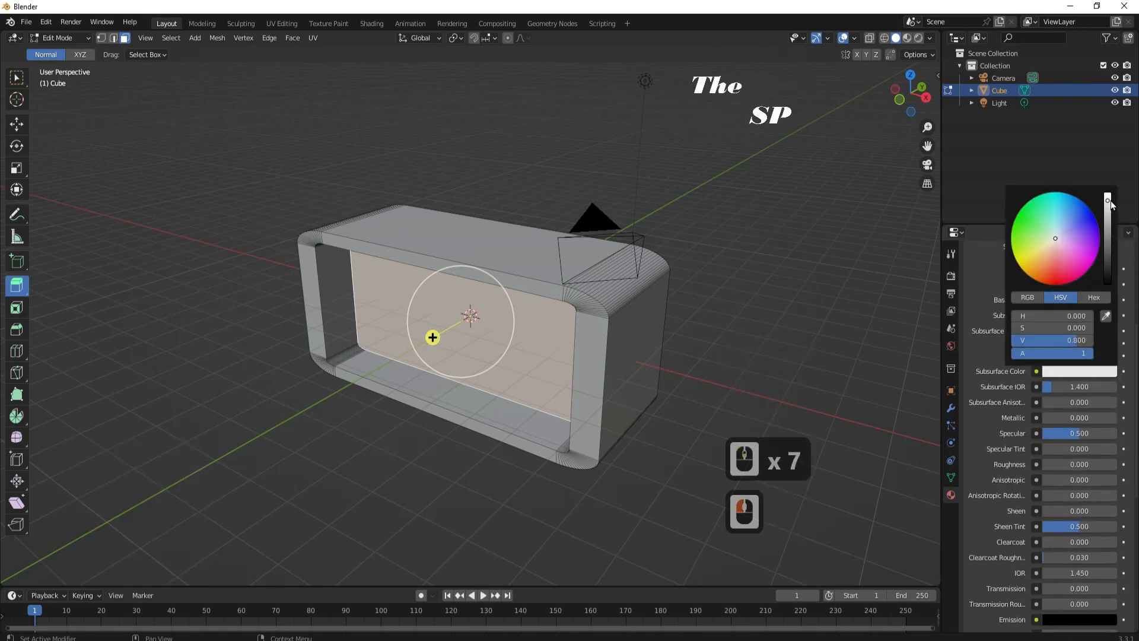
{"action": "left_click_drag", "start_coordinate": [1107, 202], "coordinate": [1108, 284]}
{"action": "left_click", "coordinate": [992, 337]}
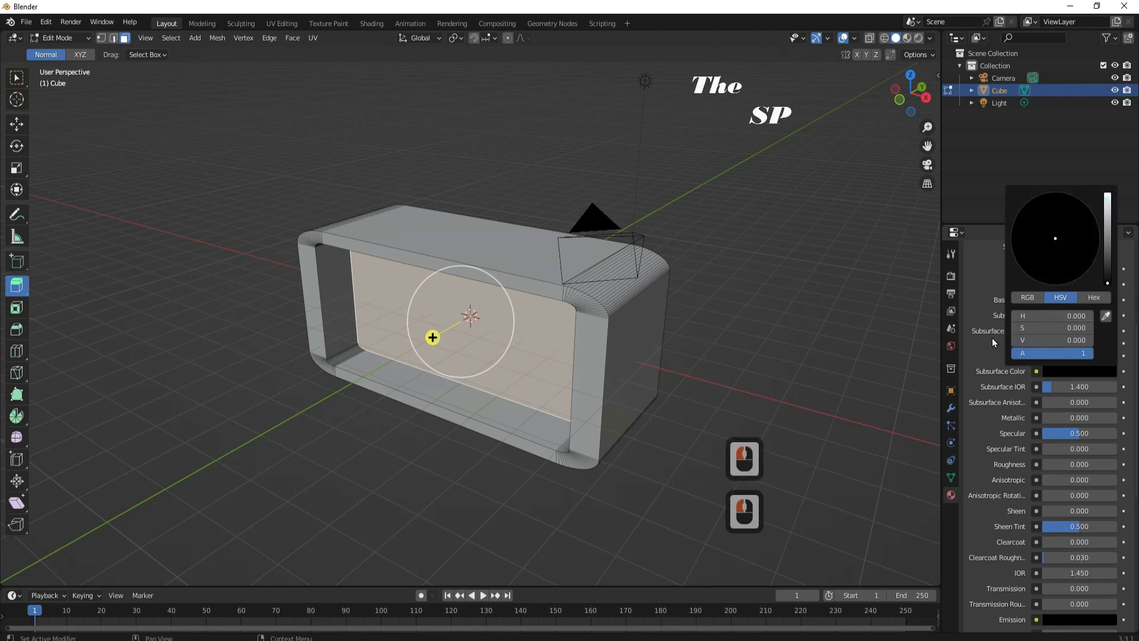
{"action": "scroll", "coordinate": [992, 337], "scroll_direction": "up", "scroll_amount": 6}
{"action": "scroll", "coordinate": [992, 337], "scroll_direction": "up", "scroll_amount": 2}
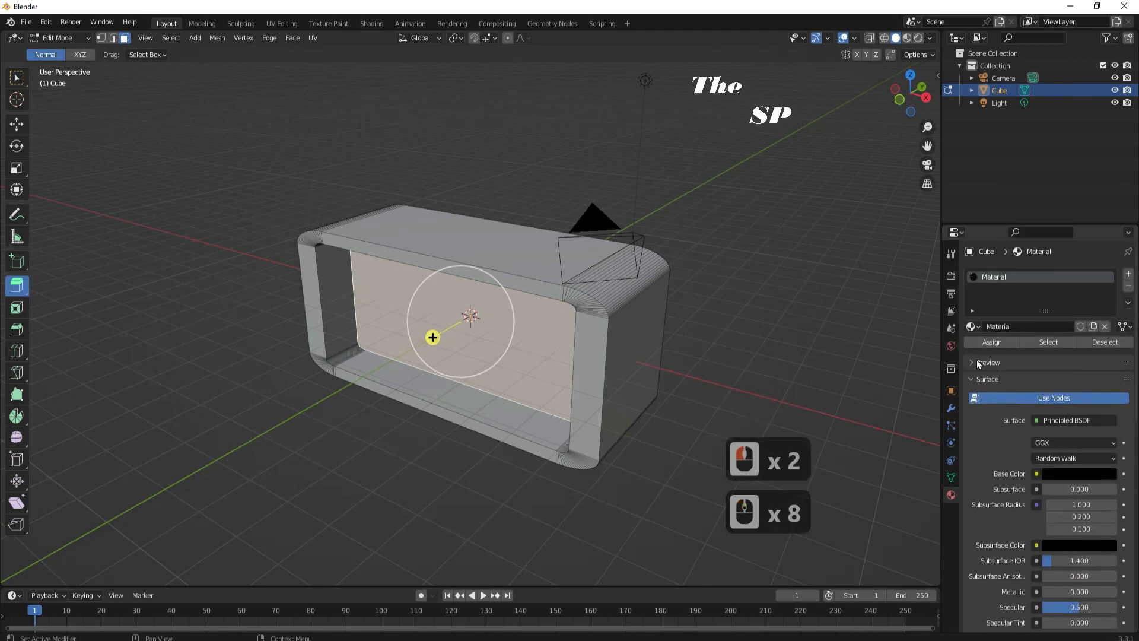
{"action": "left_click", "coordinate": [983, 343]}
- Invert the face selection and add a second material with a red base color, HSV 0.994, 0.991, 1.000
{"action": "key", "text": "ctrl+i"}
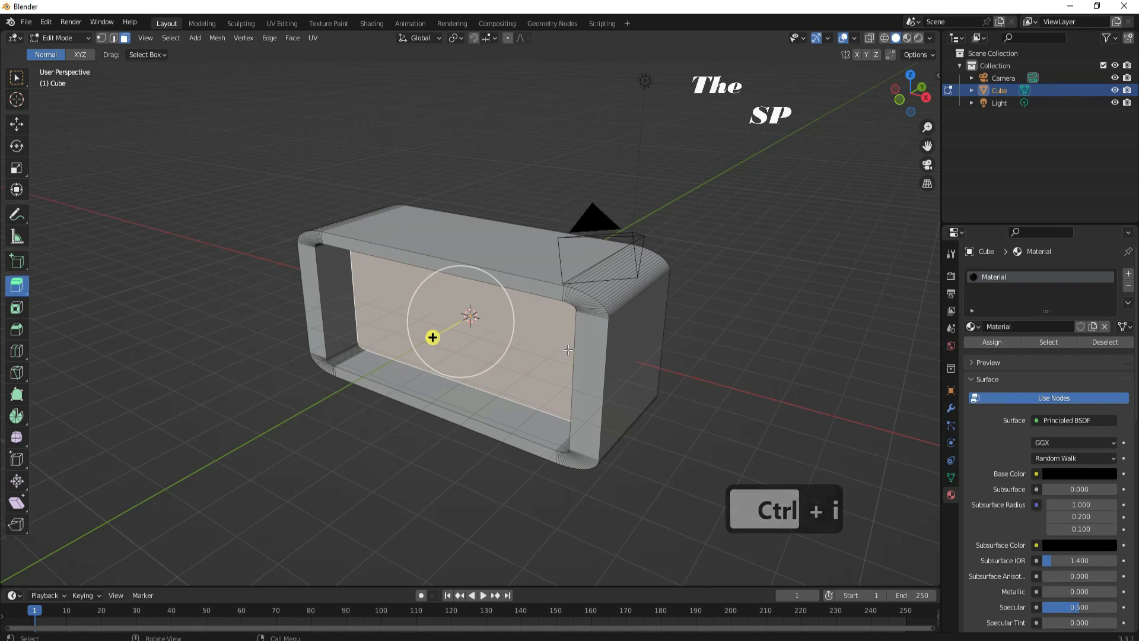
{"action": "key", "text": "ctrl+i"}
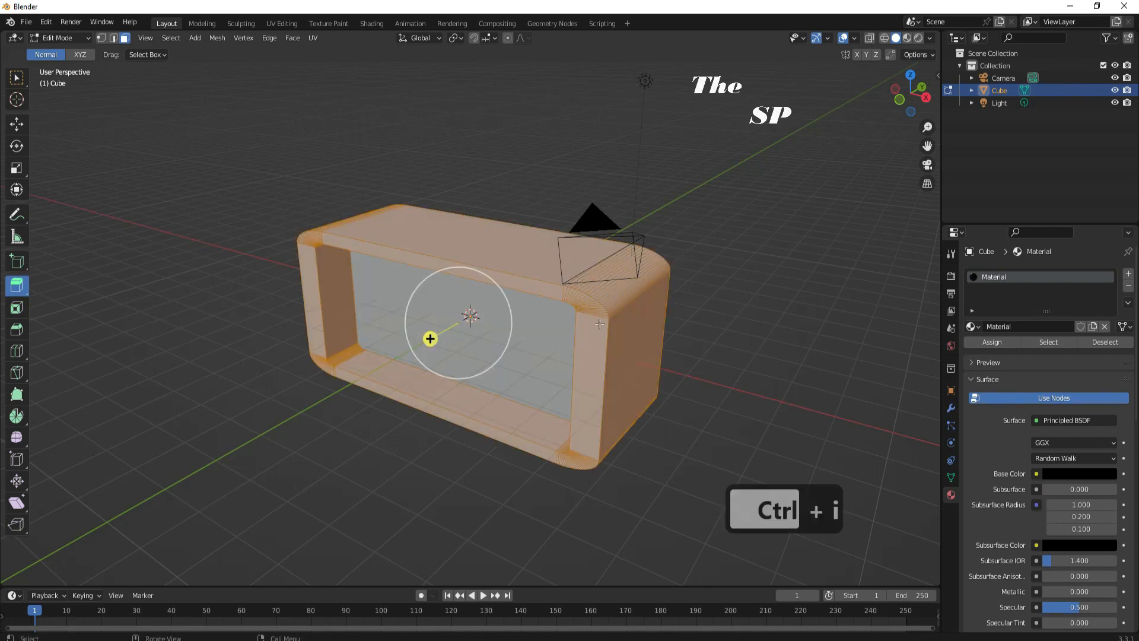
{"action": "left_click", "coordinate": [1129, 274]}
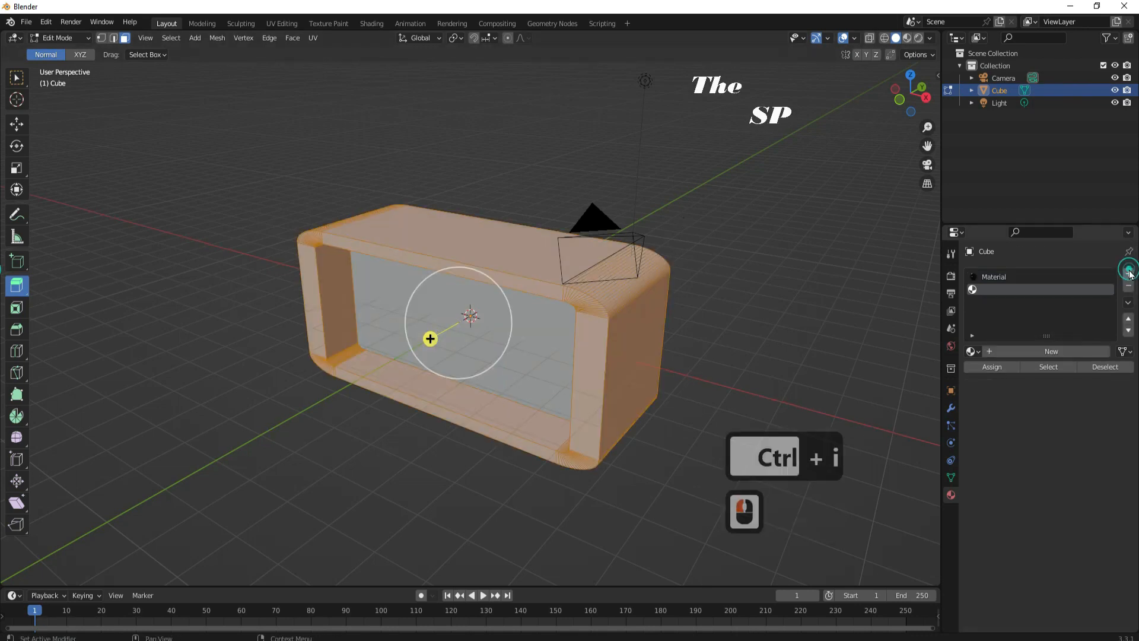
{"action": "left_click", "coordinate": [1078, 353]}
{"action": "left_click", "coordinate": [1096, 500]}
{"action": "left_click", "coordinate": [1062, 407]}
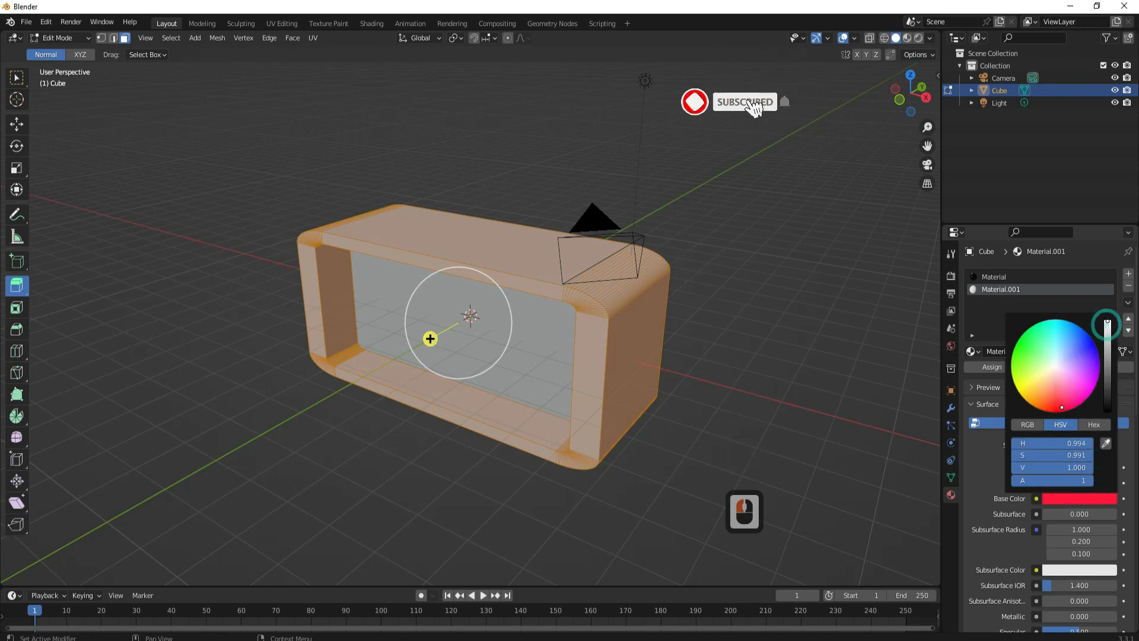
- Set the red material's metallic to 0.598 and roughness to 0.224, assign it to the selected faces, and preview it in rendered shading
{"action": "scroll", "coordinate": [980, 455], "scroll_direction": "down", "scroll_amount": 3}
{"action": "scroll", "coordinate": [980, 452], "scroll_direction": "down", "scroll_amount": 2}
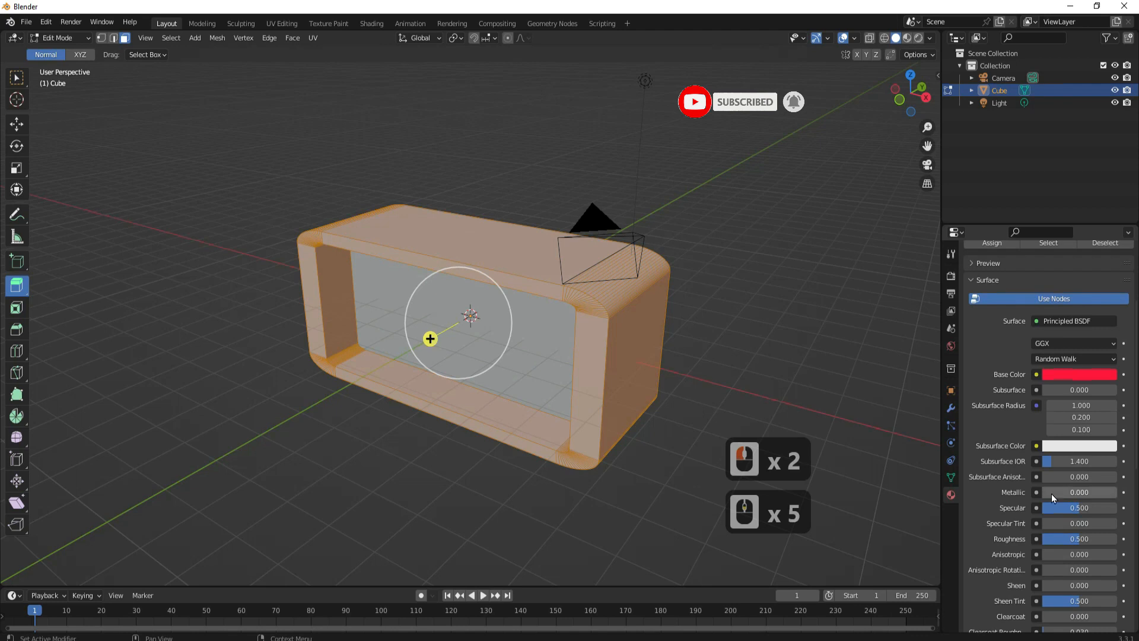
{"action": "left_click_drag", "start_coordinate": [1045, 491], "coordinate": [1087, 491]}
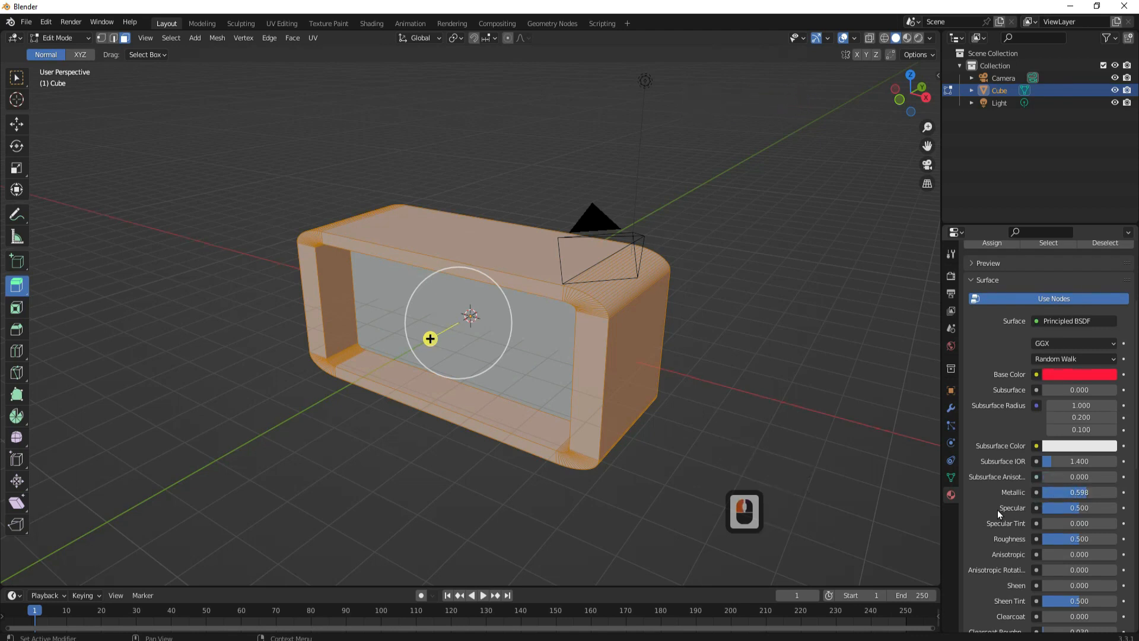
{"action": "scroll", "coordinate": [998, 511], "scroll_direction": "down", "scroll_amount": 1}
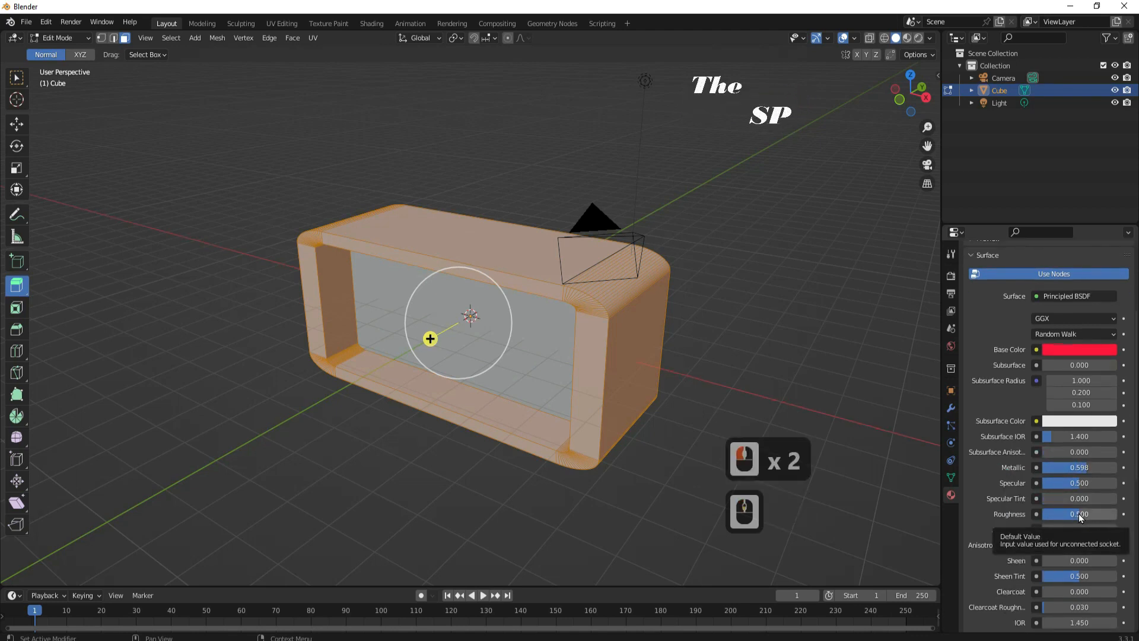
{"action": "left_click_drag", "start_coordinate": [1079, 514], "coordinate": [1001, 494]}
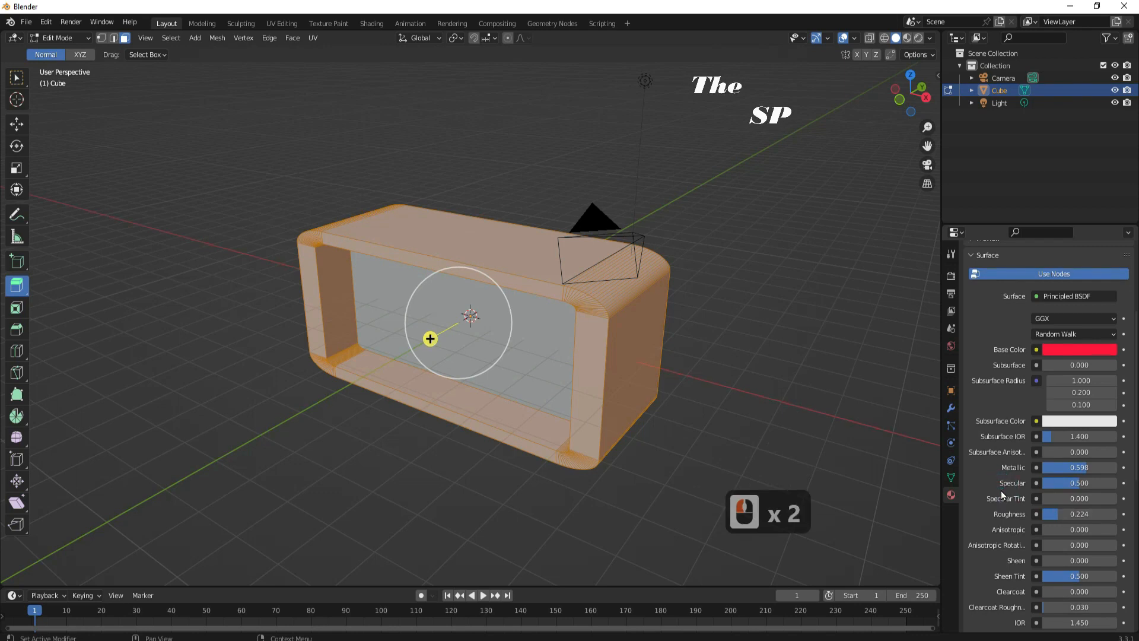
{"action": "scroll", "coordinate": [1002, 490], "scroll_direction": "up", "scroll_amount": 3}
{"action": "left_click", "coordinate": [923, 40]}
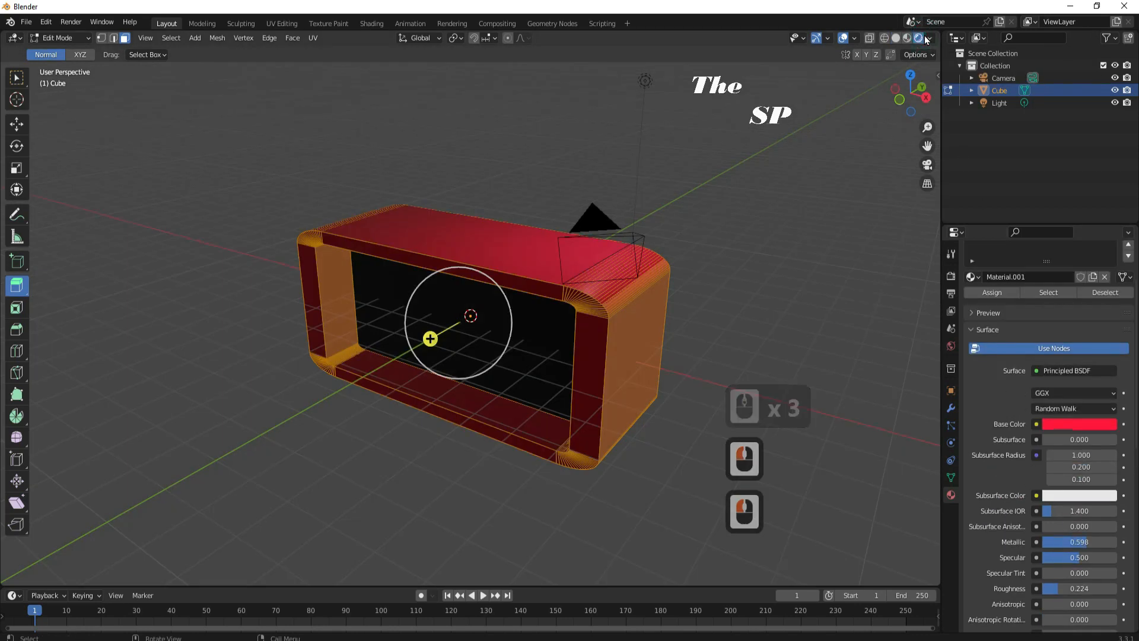
{"action": "left_click", "coordinate": [896, 37]}
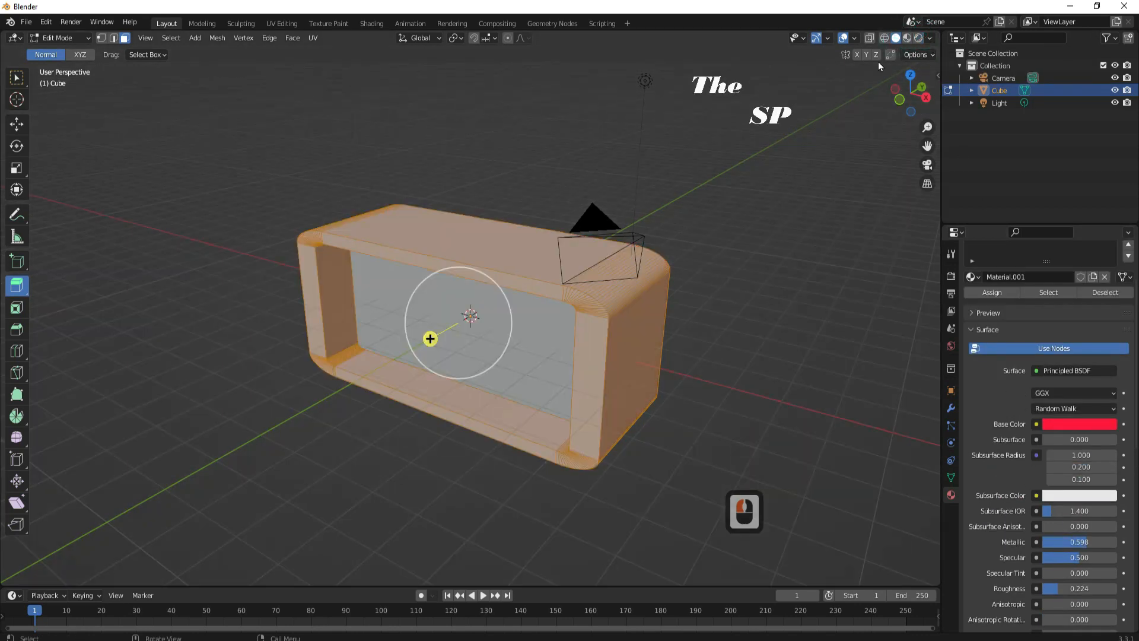
- Inset the large back face of the box and extrude it outward about 0.34 m
{"action": "left_click_drag", "start_coordinate": [903, 90], "coordinate": [872, 101]}
{"action": "left_click", "coordinate": [521, 312]}
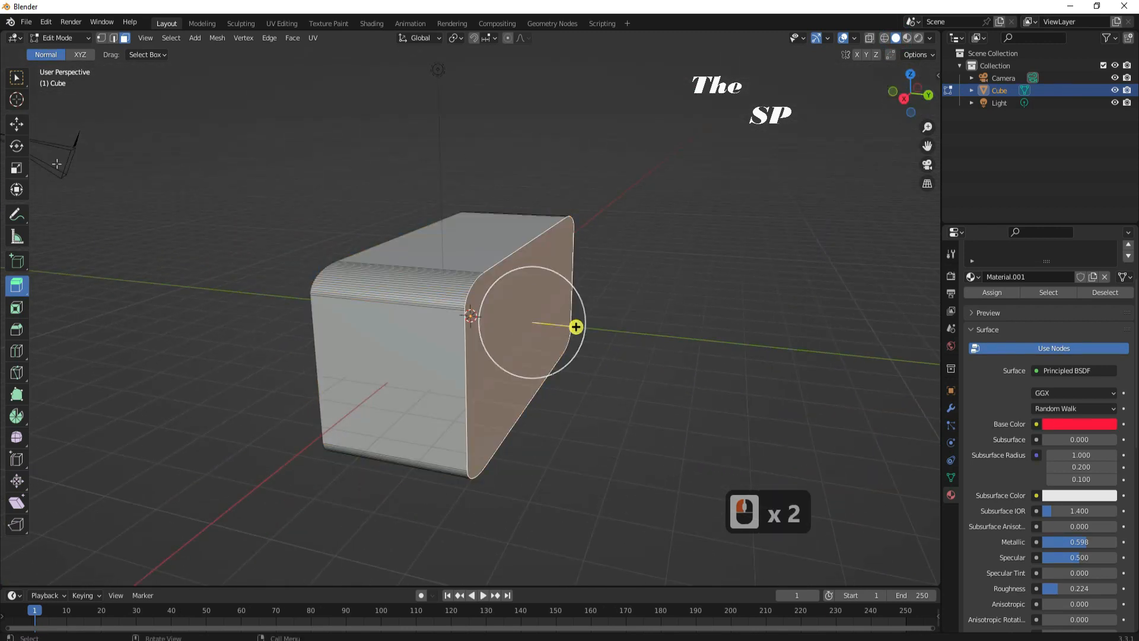
{"action": "left_click", "coordinate": [16, 307]}
{"action": "left_click_drag", "start_coordinate": [544, 277], "coordinate": [593, 333]}
{"action": "left_click", "coordinate": [17, 285]}
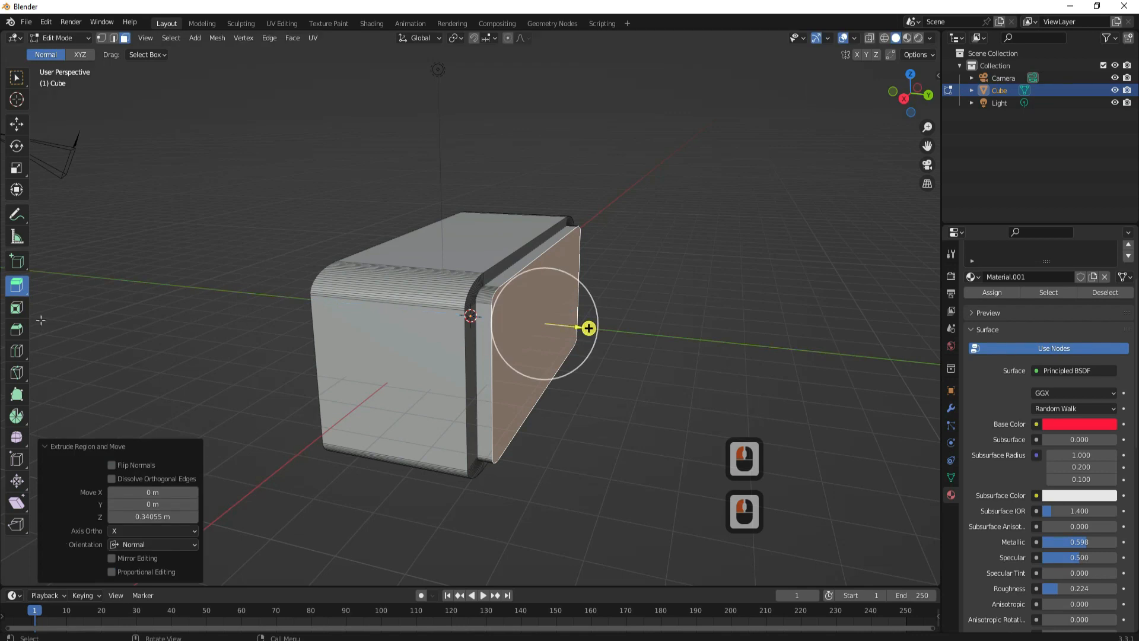
- Inset the raised back face again and extrude a second, smaller step outward about 0.27 m
{"action": "left_click", "coordinate": [17, 307]}
{"action": "left_click_drag", "start_coordinate": [581, 293], "coordinate": [603, 329]}
{"action": "left_click", "coordinate": [17, 286]}
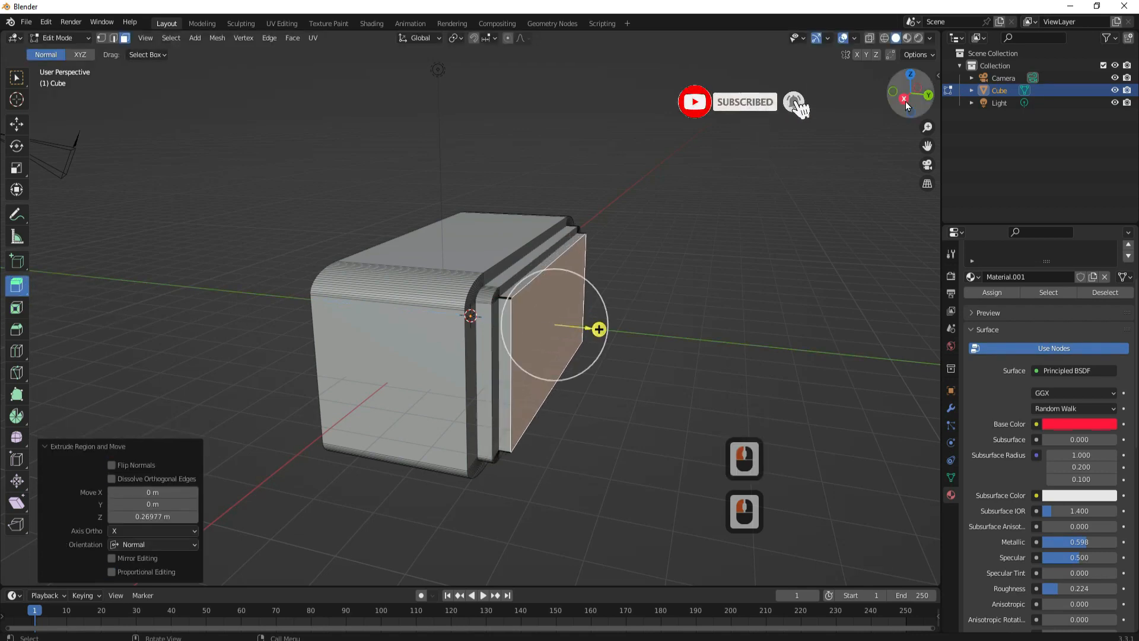
- Extrude the recessed front panel outward about 1.17 m toward the rim
{"action": "left_click_drag", "start_coordinate": [917, 93], "coordinate": [1121, 98]}
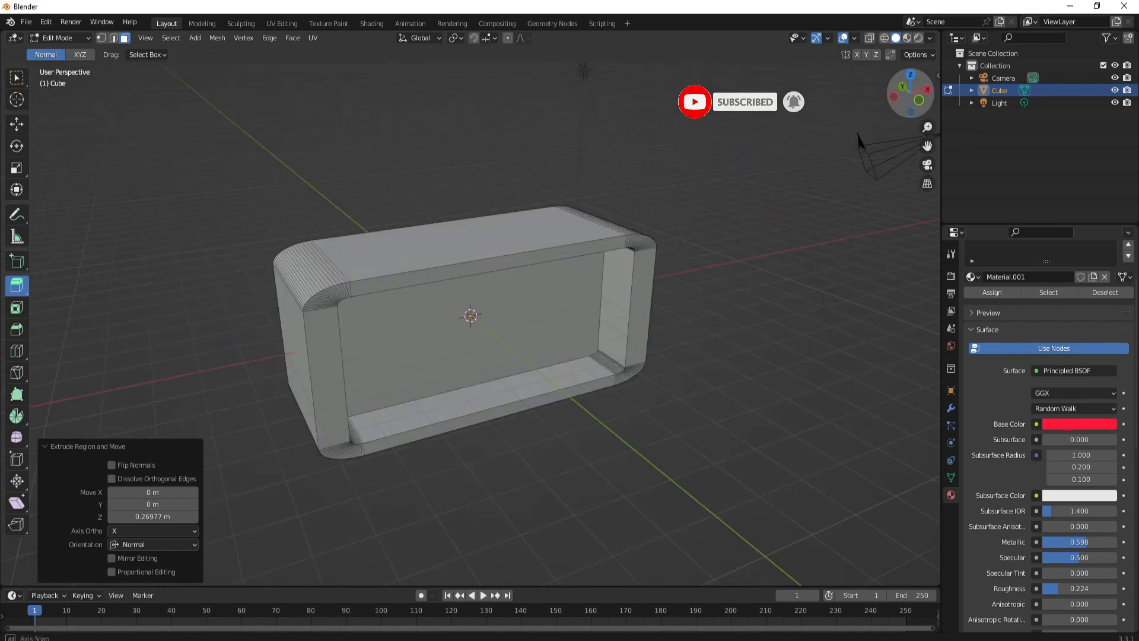
{"action": "double_click", "coordinate": [834, 277]}
{"action": "double_click", "coordinate": [437, 313]}
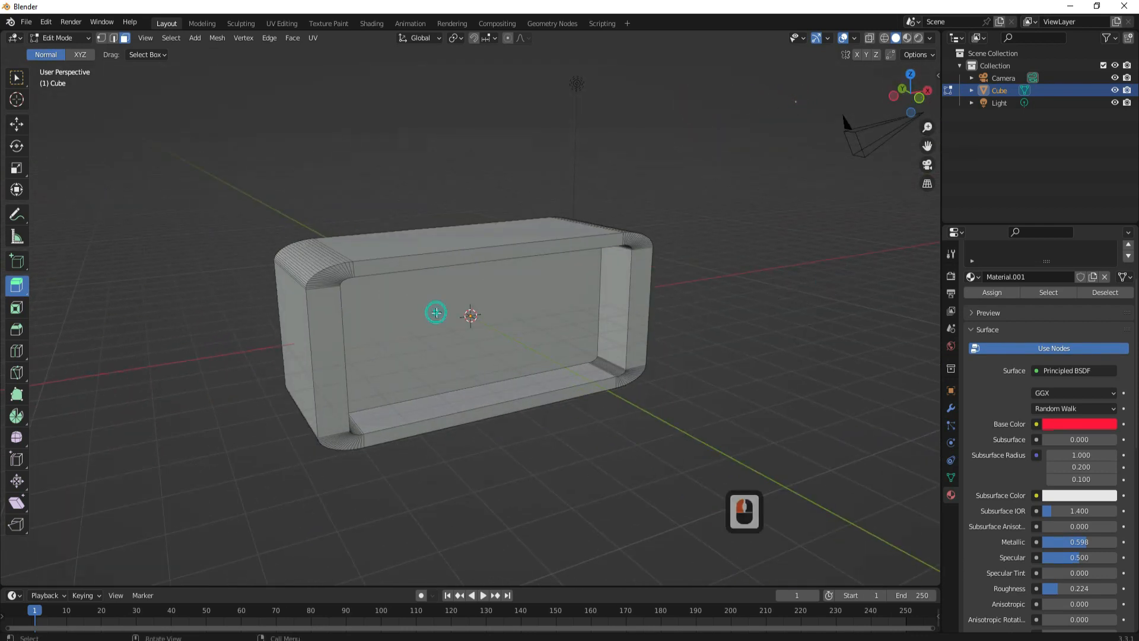
{"action": "left_click_drag", "start_coordinate": [504, 334], "coordinate": [525, 357]}
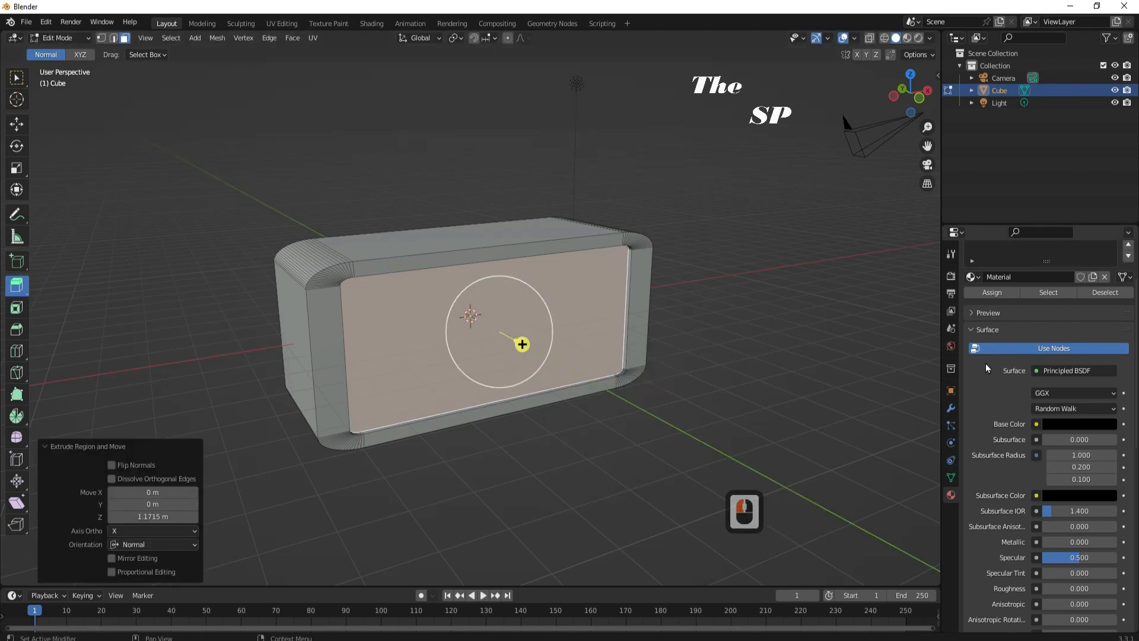
- Add a third material to the box and set its base color to pure white with value 1.000
{"action": "scroll", "coordinate": [1071, 348], "scroll_direction": "up", "scroll_amount": 8}
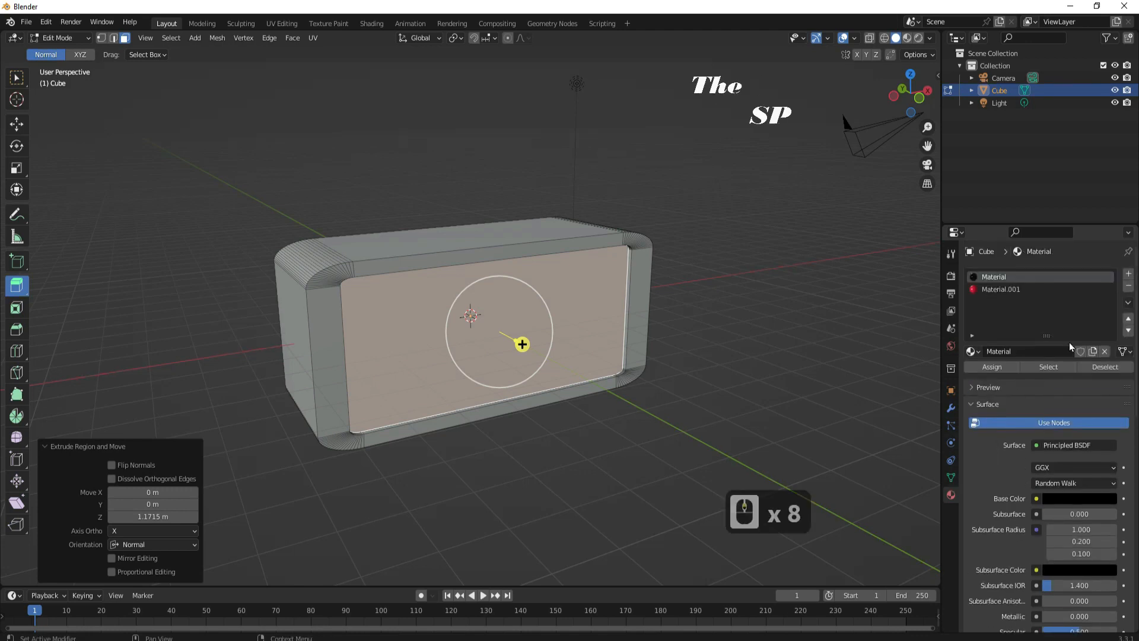
{"action": "left_click", "coordinate": [1129, 275]}
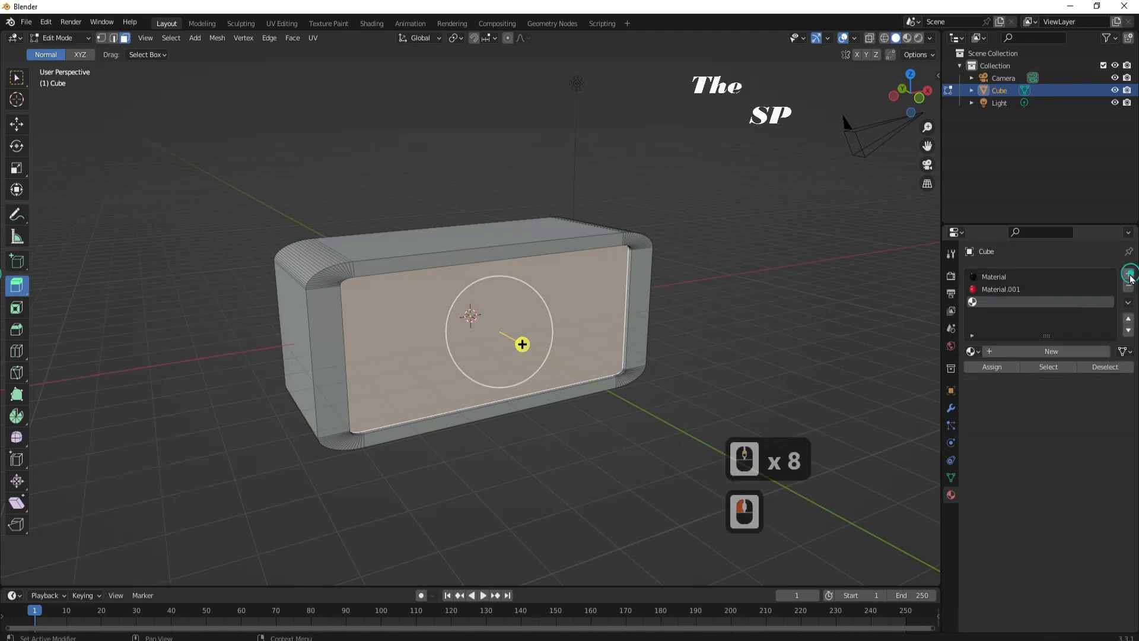
{"action": "left_click", "coordinate": [1032, 351]}
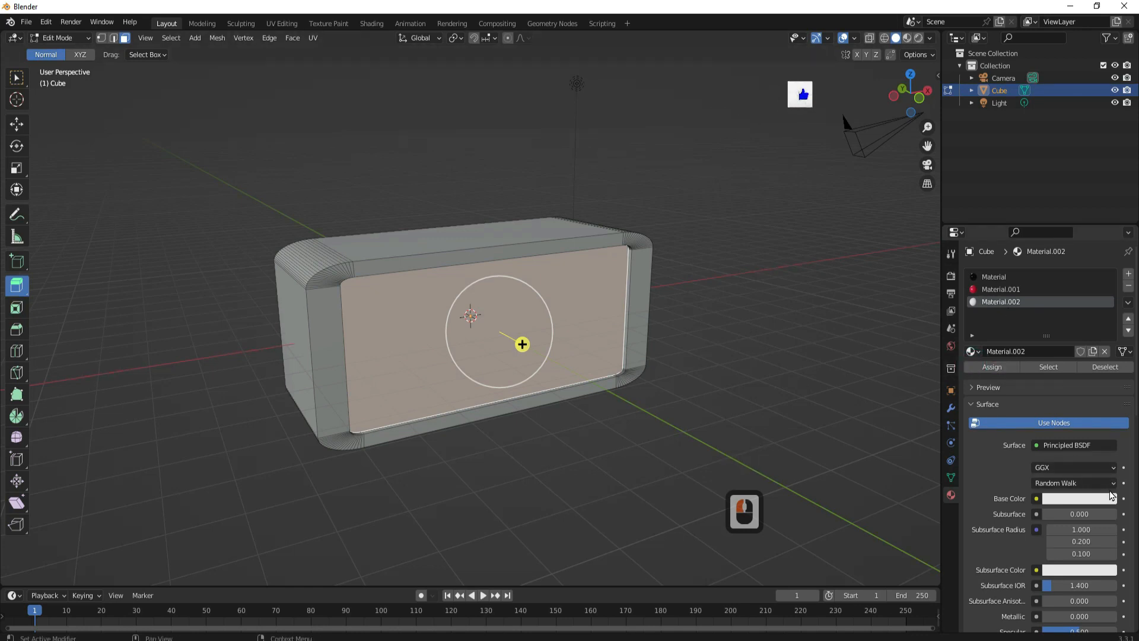
{"action": "left_click", "coordinate": [1112, 499]}
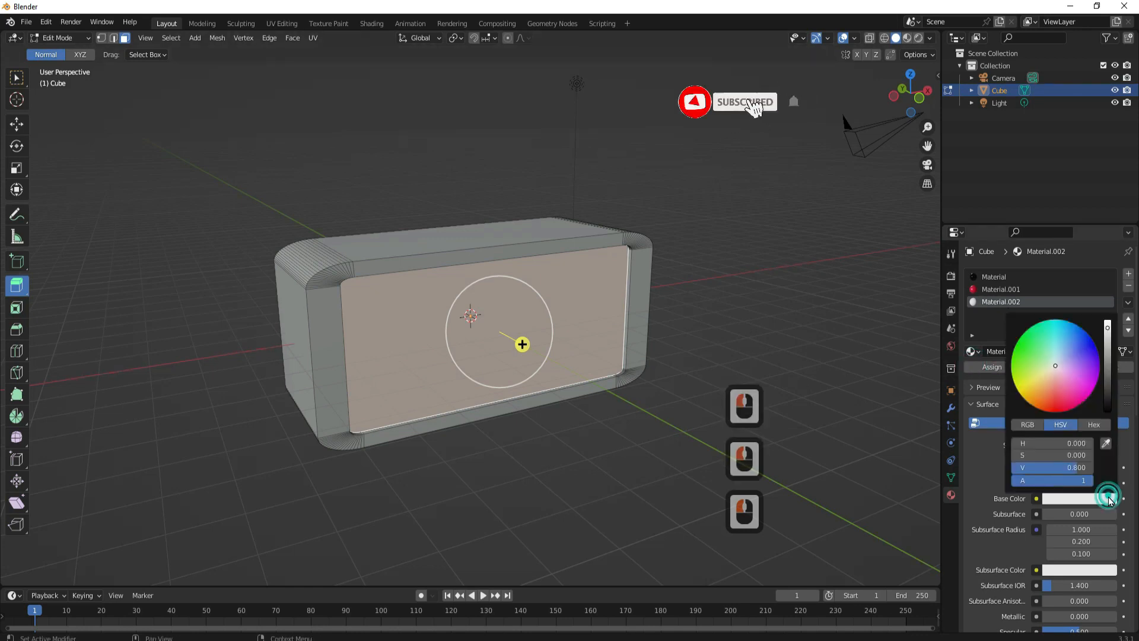
{"action": "left_click", "coordinate": [1109, 329]}
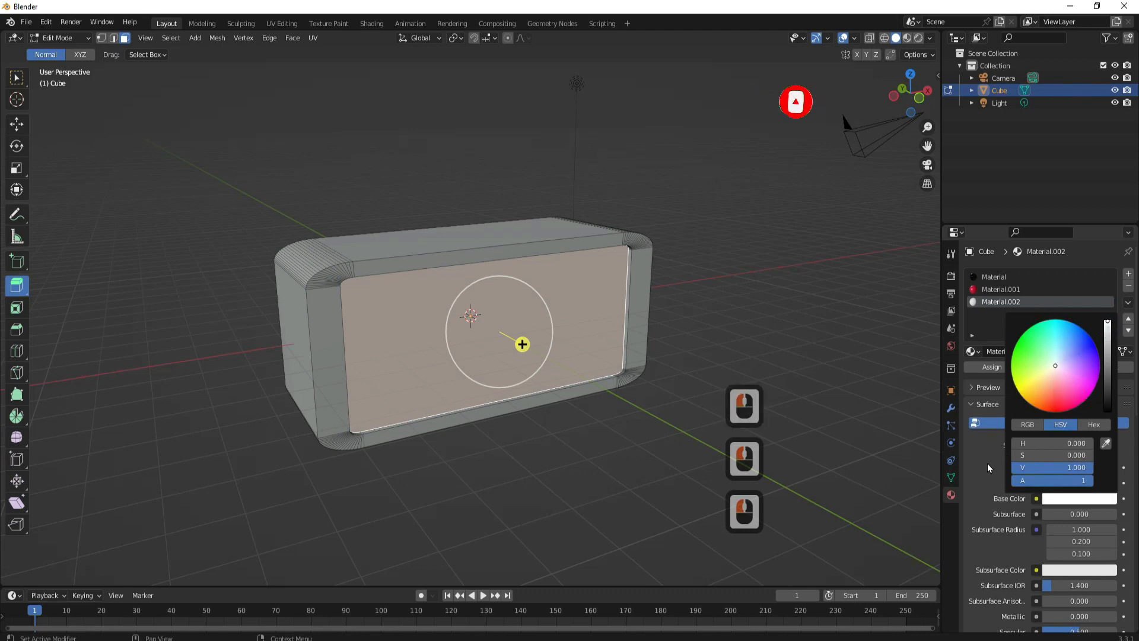
- Make the white material glass-like by setting its roughness to 0.000 and its transmission to 1.000
{"action": "scroll", "coordinate": [984, 464], "scroll_direction": "down", "scroll_amount": 6}
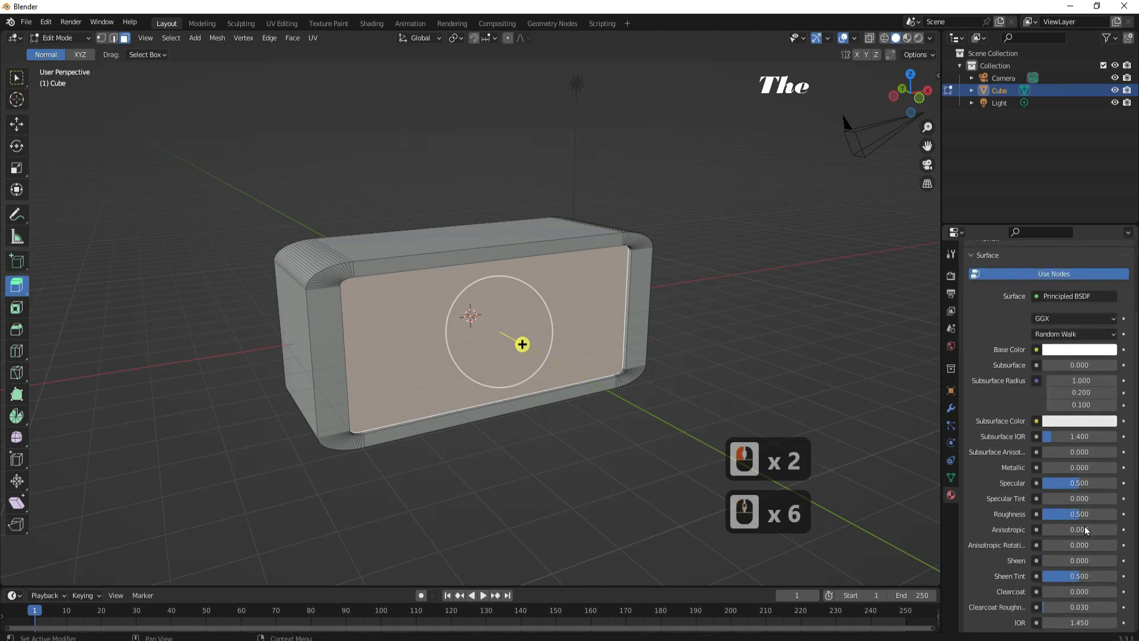
{"action": "left_click_drag", "start_coordinate": [1070, 515], "coordinate": [1045, 515]}
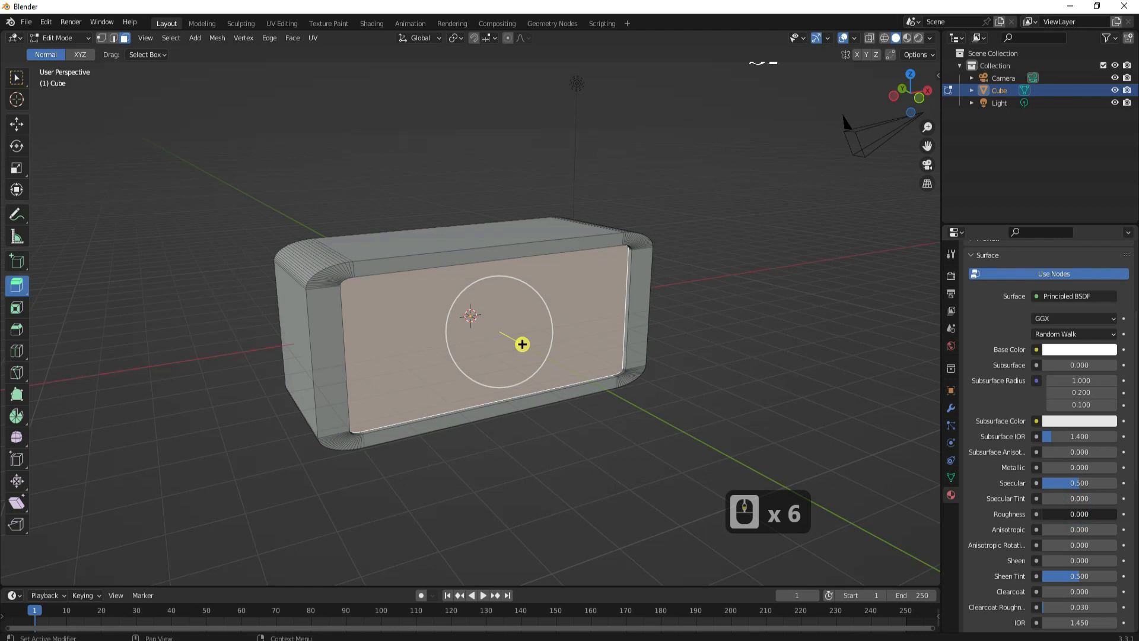
{"action": "scroll", "coordinate": [979, 510], "scroll_direction": "down", "scroll_amount": 4}
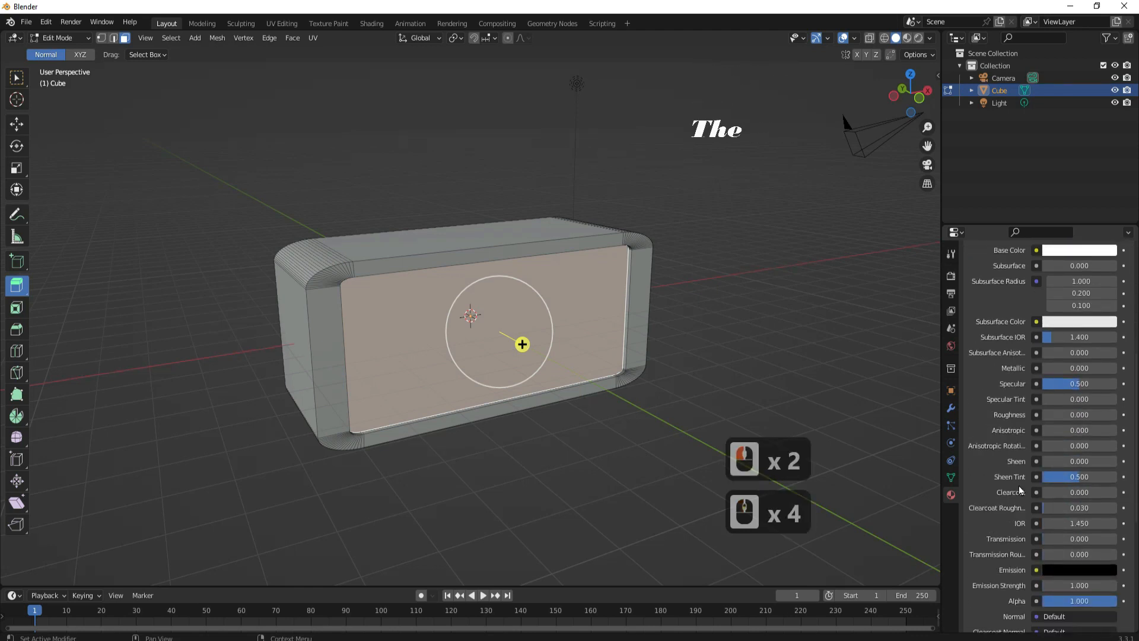
{"action": "scroll", "coordinate": [1020, 485], "scroll_direction": "down", "scroll_amount": 2}
{"action": "left_click_drag", "start_coordinate": [1046, 489], "coordinate": [1111, 496]}
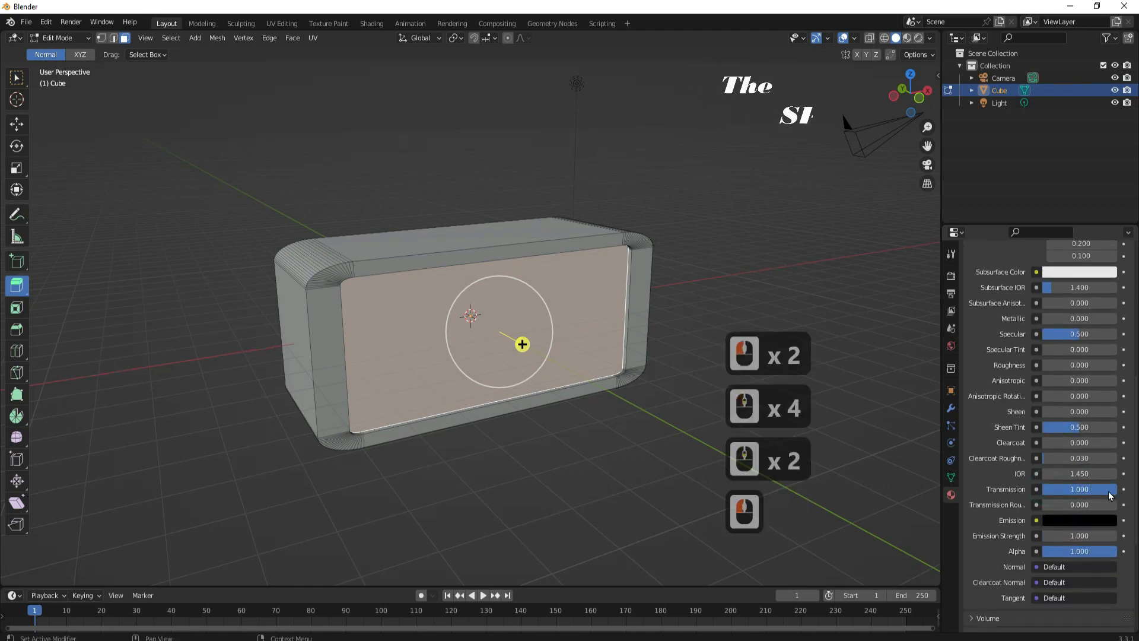
- Enable screen space refraction for the glass material and turn on Eevee's screen space reflections with refraction
{"action": "scroll", "coordinate": [982, 492], "scroll_direction": "down", "scroll_amount": 8}
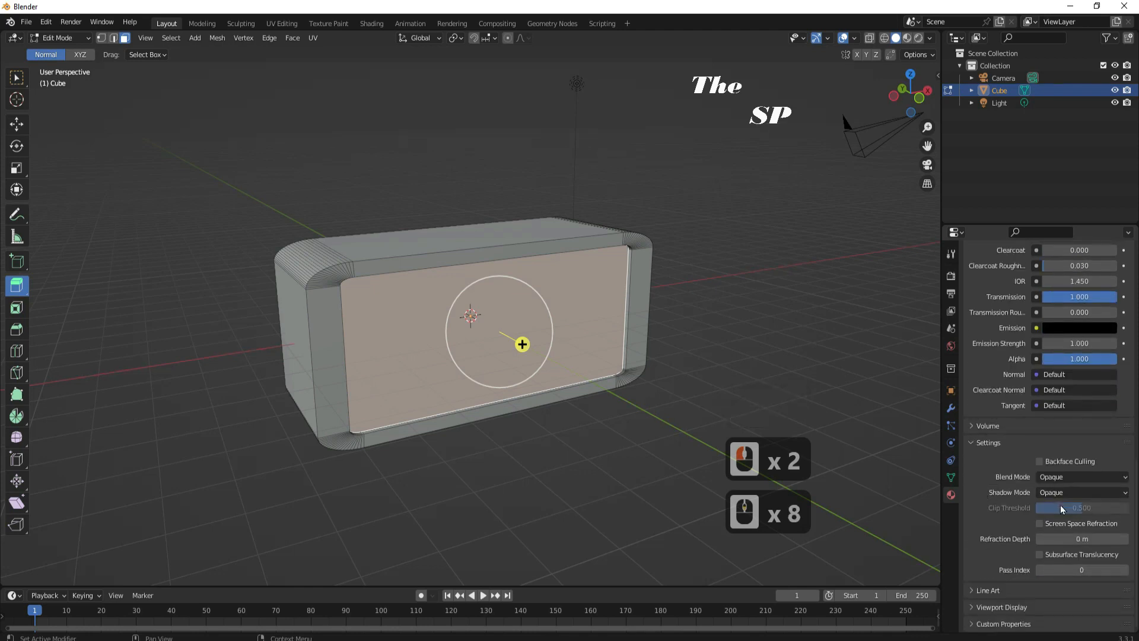
{"action": "left_click", "coordinate": [1039, 524]}
{"action": "scroll", "coordinate": [1013, 367], "scroll_direction": "up", "scroll_amount": 5}
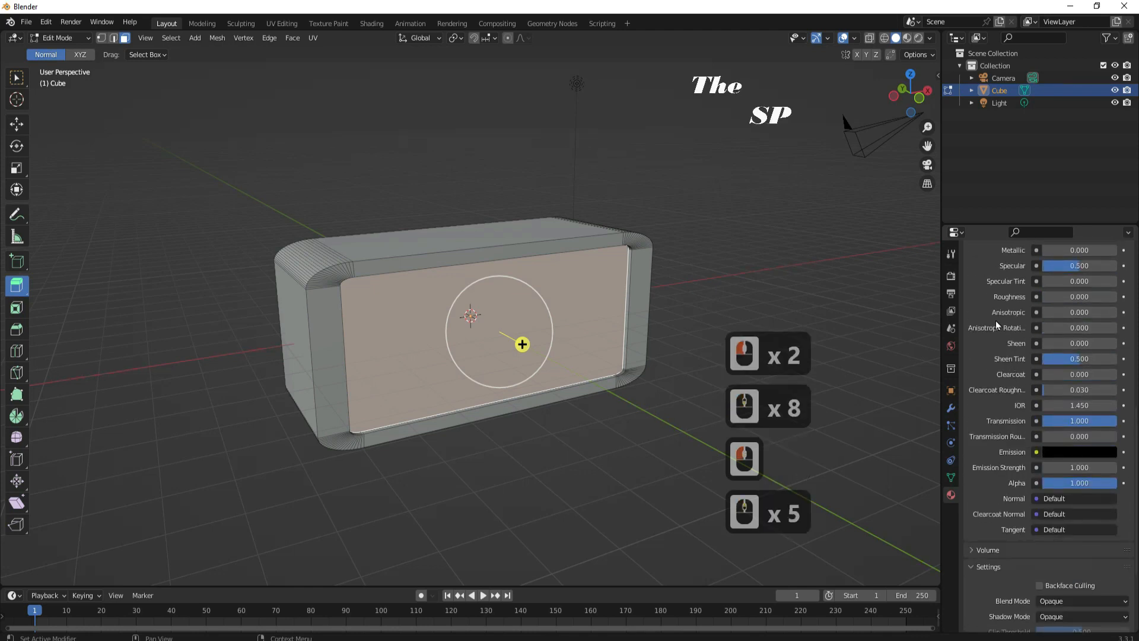
{"action": "left_click", "coordinate": [950, 277]}
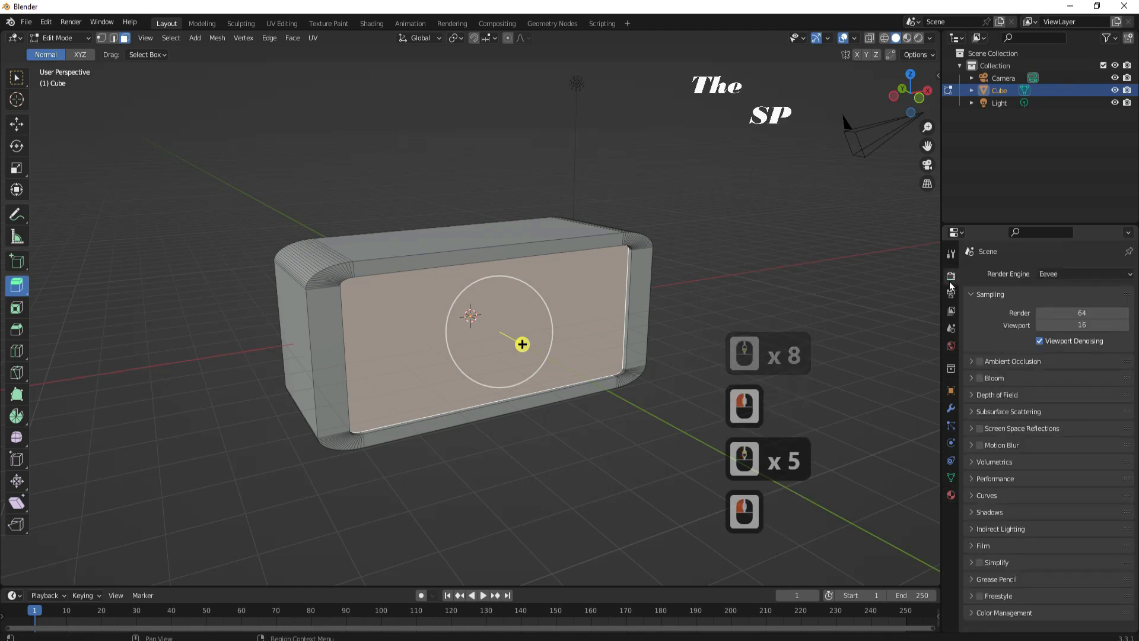
{"action": "left_click", "coordinate": [980, 428]}
{"action": "left_click", "coordinate": [971, 427]}
{"action": "left_click", "coordinate": [1034, 446]}
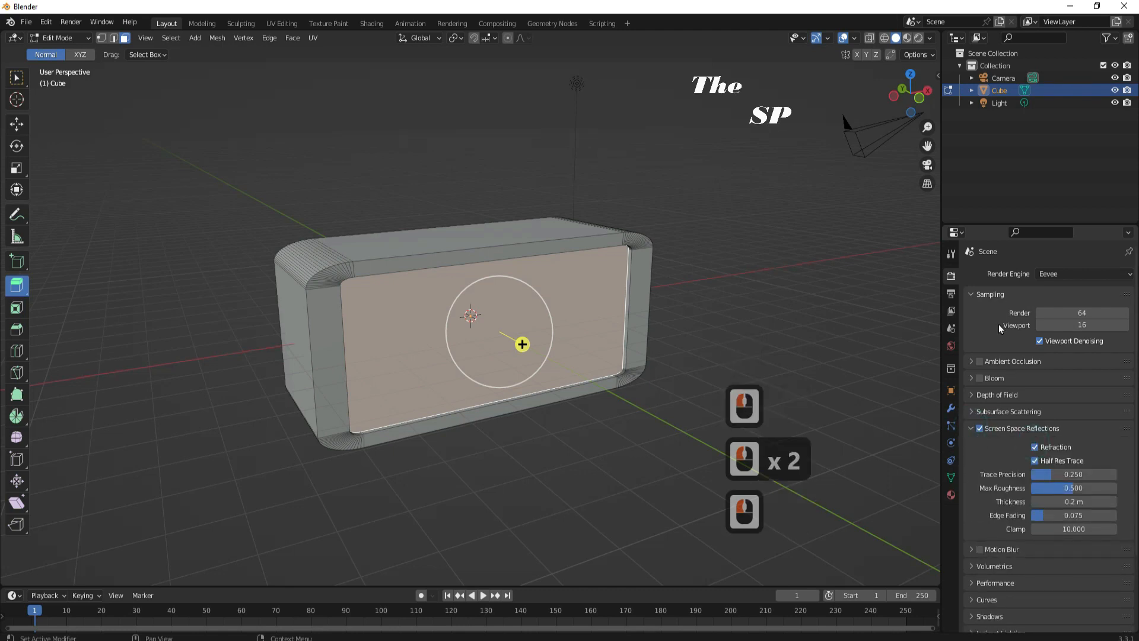
- Change the render engine to Cycles and set its device to GPU Compute
{"action": "scroll", "coordinate": [996, 324], "scroll_direction": "up", "scroll_amount": 7}
{"action": "left_click", "coordinate": [1045, 274]}
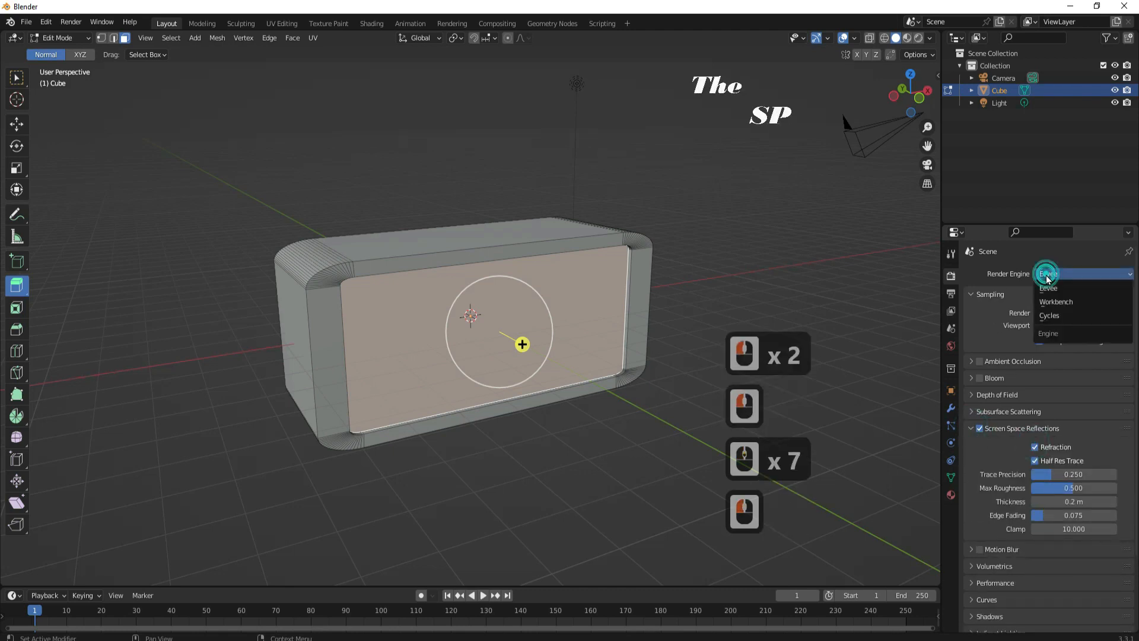
{"action": "left_click", "coordinate": [1054, 317]}
{"action": "left_click", "coordinate": [1062, 304]}
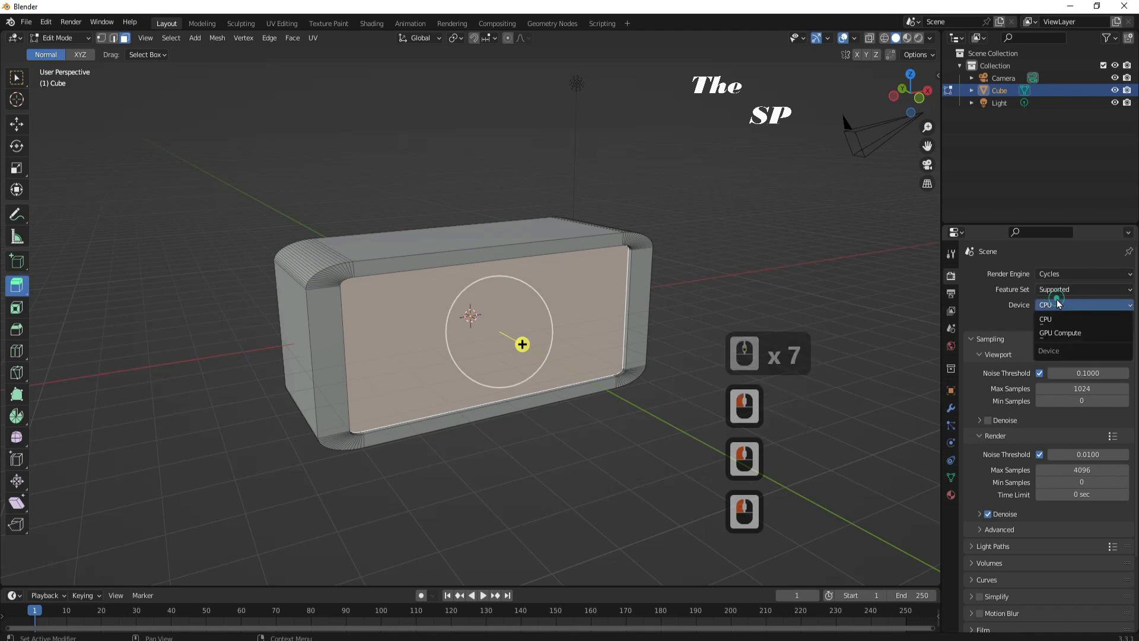
{"action": "left_click", "coordinate": [1055, 330]}
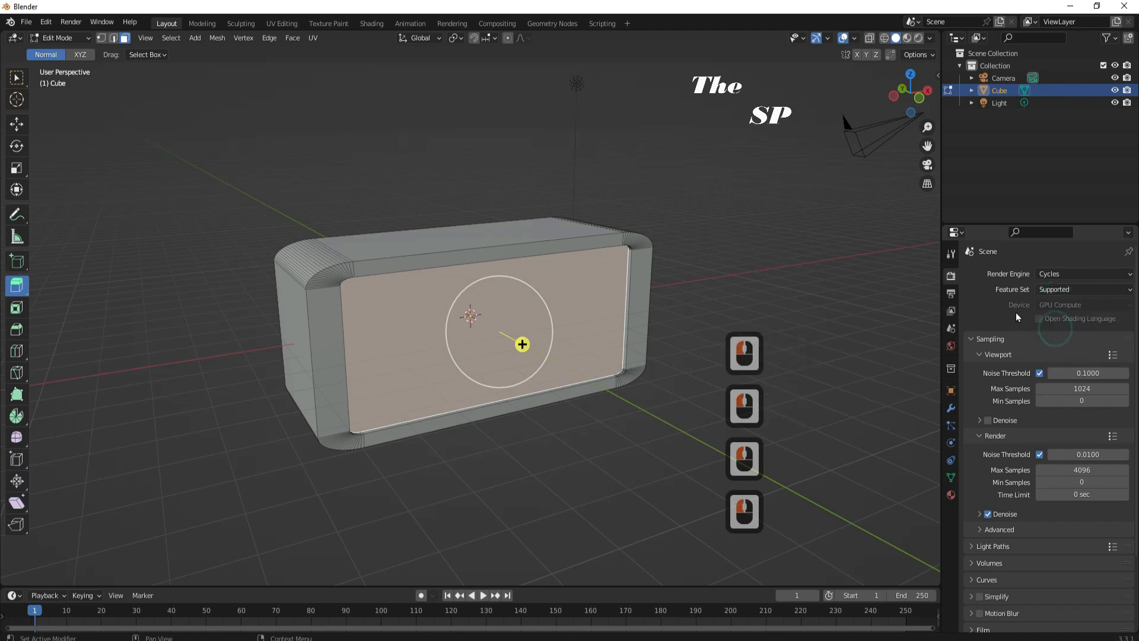
- Preview the box in rendered shading to check the glass front, and return to solid shading
{"action": "left_click", "coordinate": [917, 38]}
{"action": "left_click", "coordinate": [822, 270]}
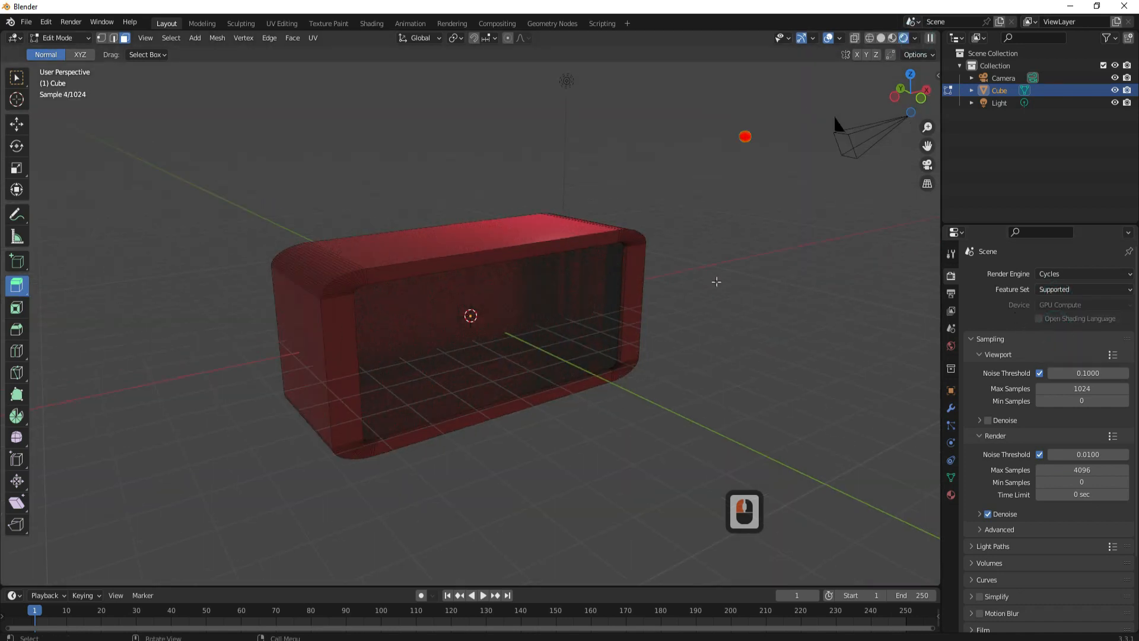
{"action": "left_click", "coordinate": [717, 282]}
{"action": "left_click", "coordinate": [882, 38]}
{"action": "left_click", "coordinate": [813, 186]}
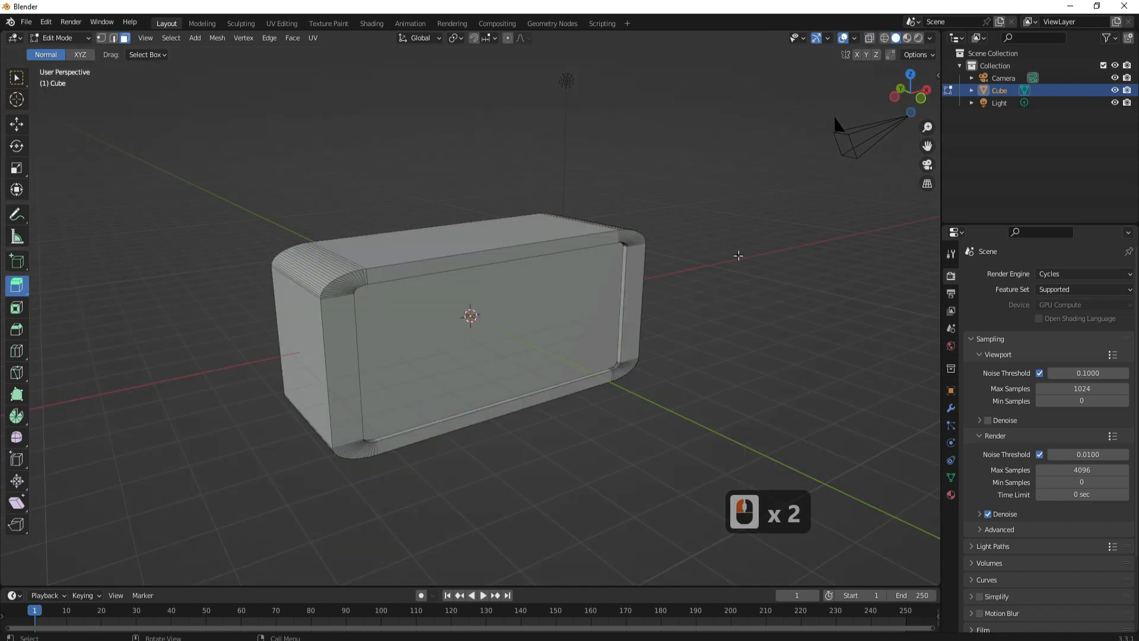
- Leave mesh editing for Object Mode and add a text object at the box's center
{"action": "left_click", "coordinate": [44, 39]}
{"action": "left_click", "coordinate": [56, 50]}
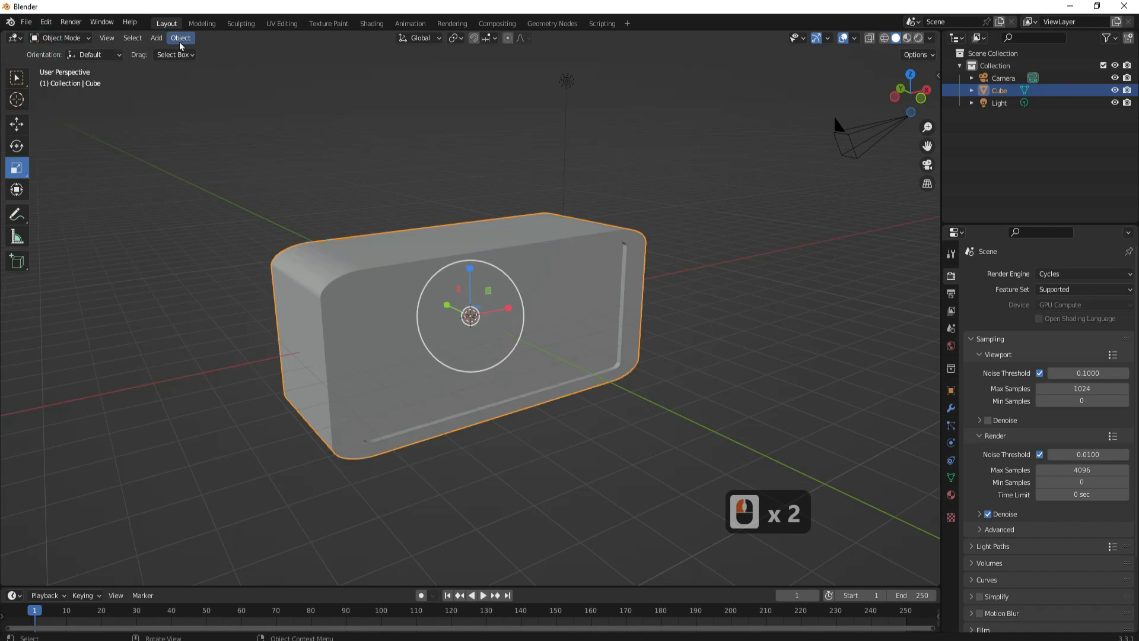
{"action": "left_click", "coordinate": [156, 38]}
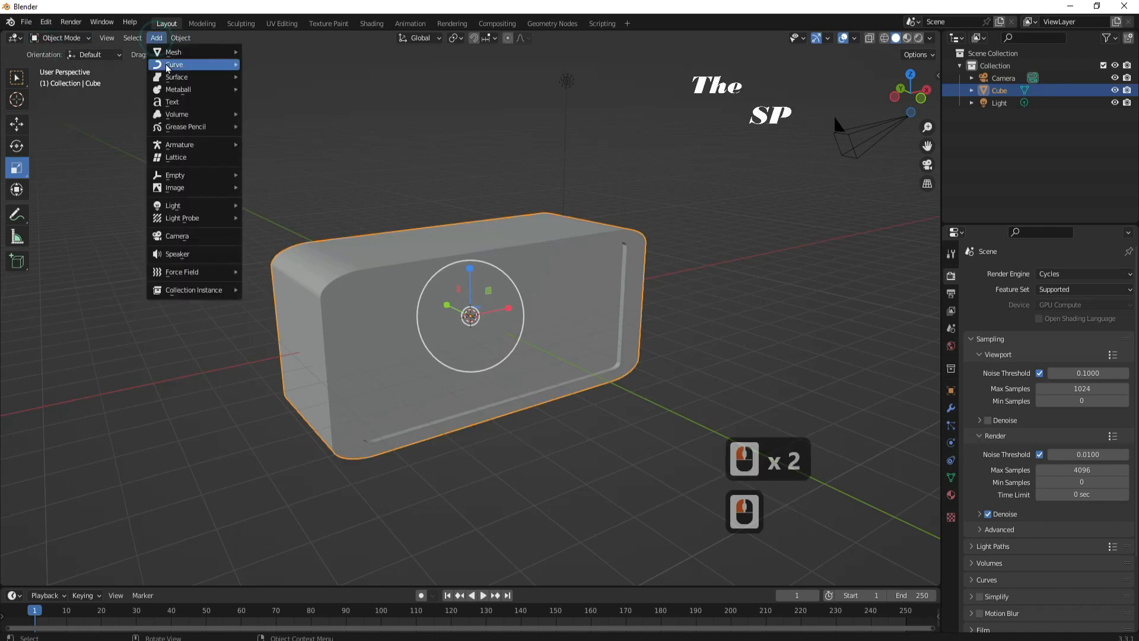
{"action": "left_click", "coordinate": [177, 103]}
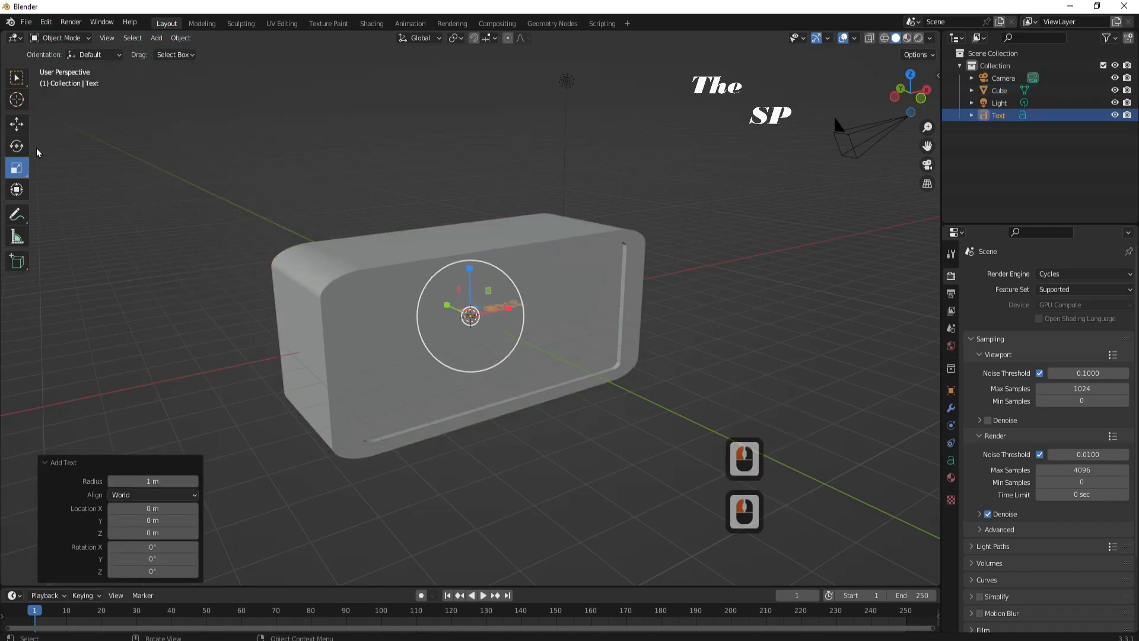
- Stand the text object upright by setting its X rotation to 90°
{"action": "left_click", "coordinate": [17, 143]}
{"action": "left_click_drag", "start_coordinate": [486, 284], "coordinate": [493, 320]}
{"action": "left_click", "coordinate": [951, 393]}
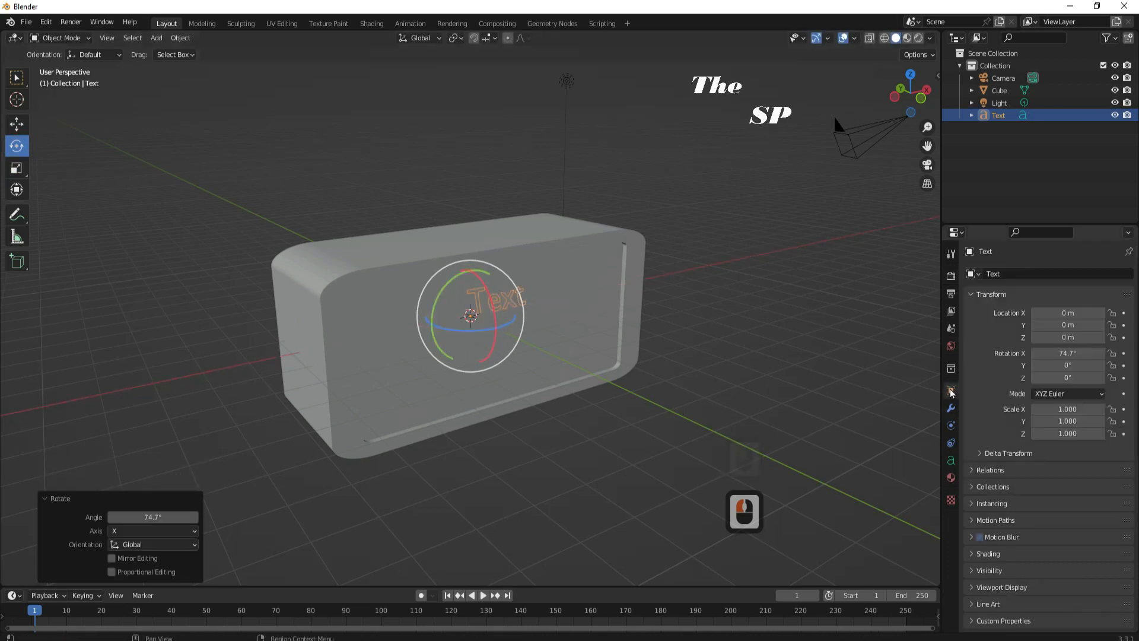
{"action": "left_click", "coordinate": [1070, 348]}
{"action": "type", "text": "90"}
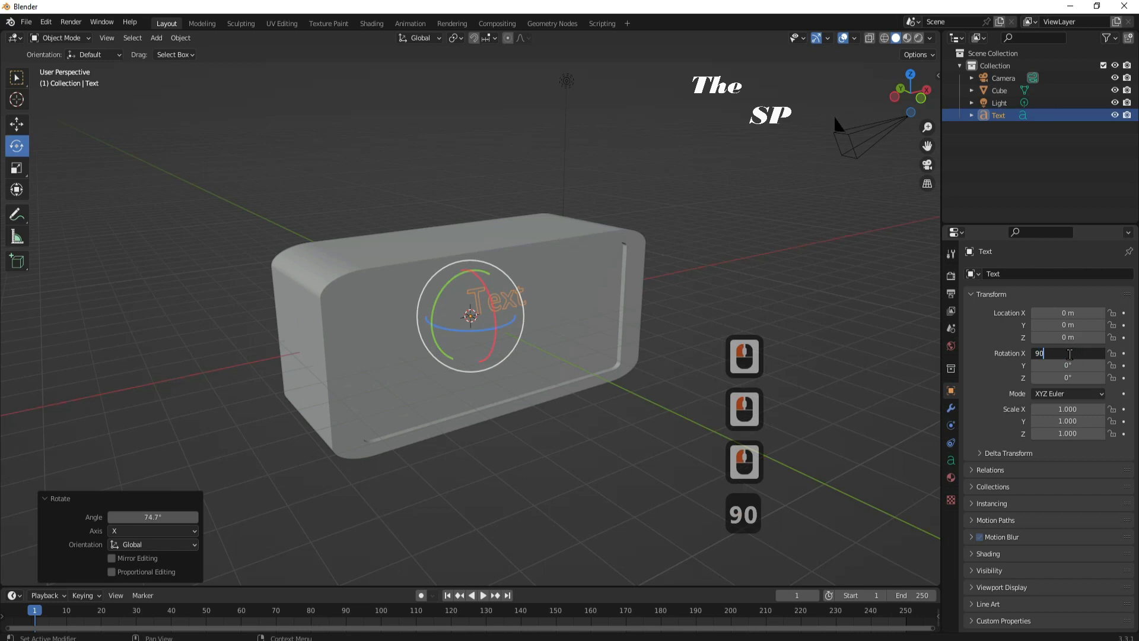
{"action": "key", "text": "Return"}
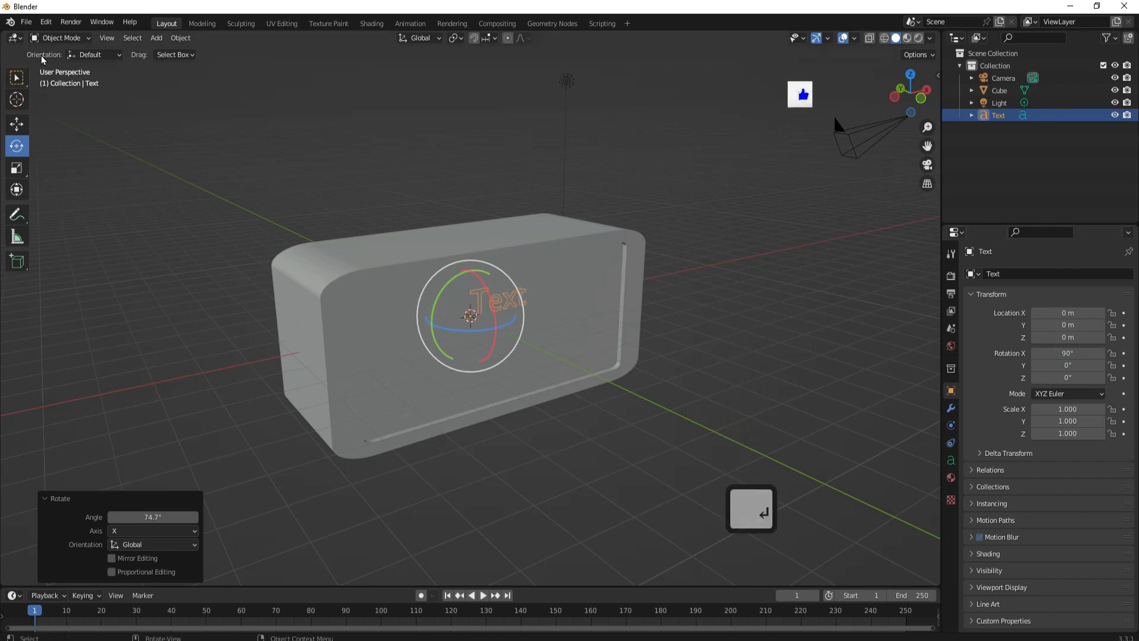
- Replace the default wording of the text object with "08:35"
{"action": "left_click", "coordinate": [59, 37]}
{"action": "left_click", "coordinate": [53, 59]}
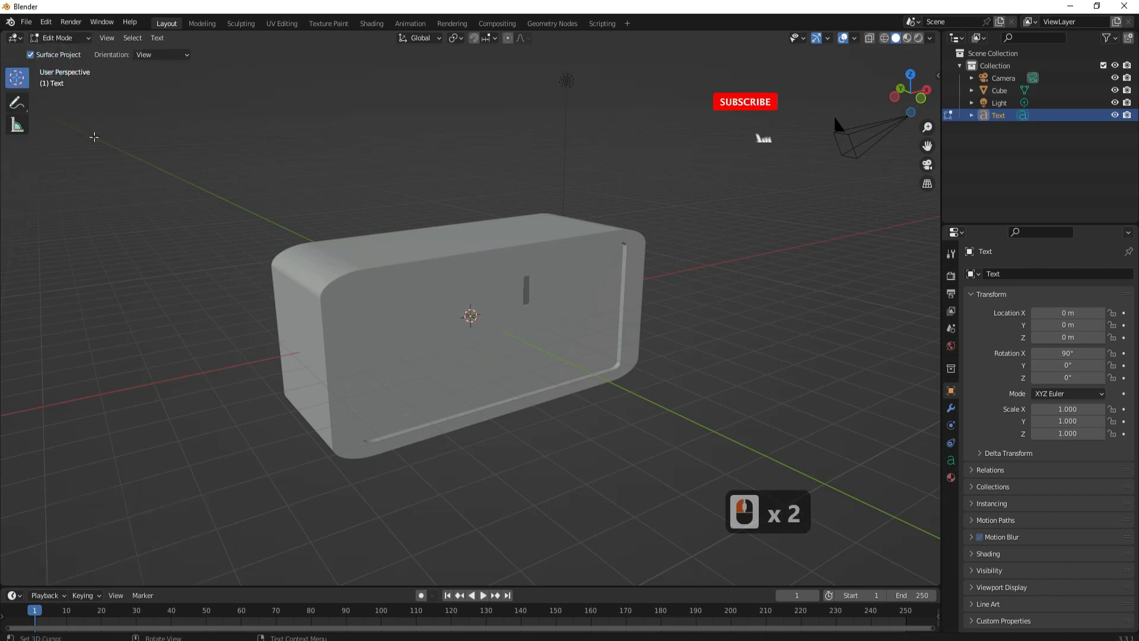
{"action": "key", "text": "BackSpace"}
{"action": "key", "text": "BackSpace"}
{"action": "key", "text": "BackSpace"}
{"action": "key", "text": "BackSpace"}
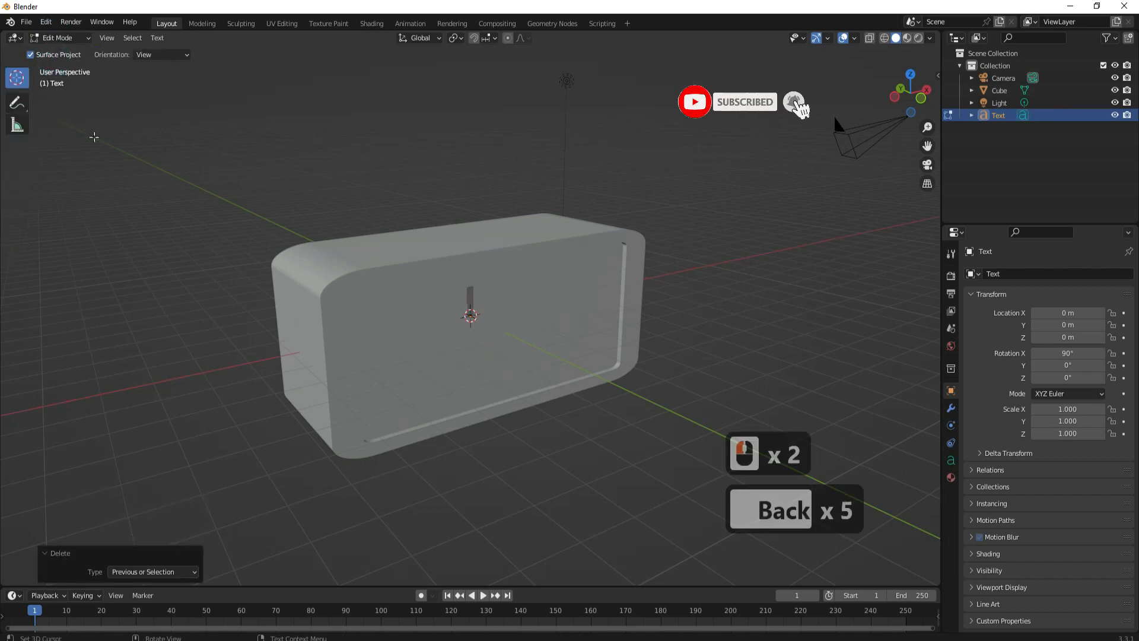
{"action": "type", "text": "0"}
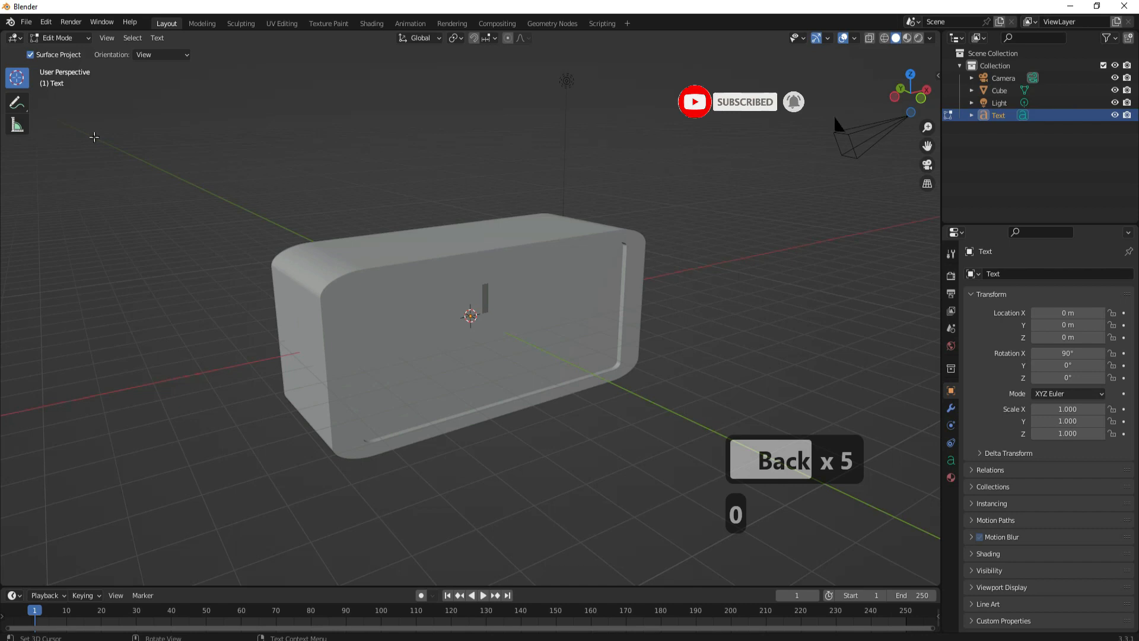
{"action": "type", "text": "8:"}
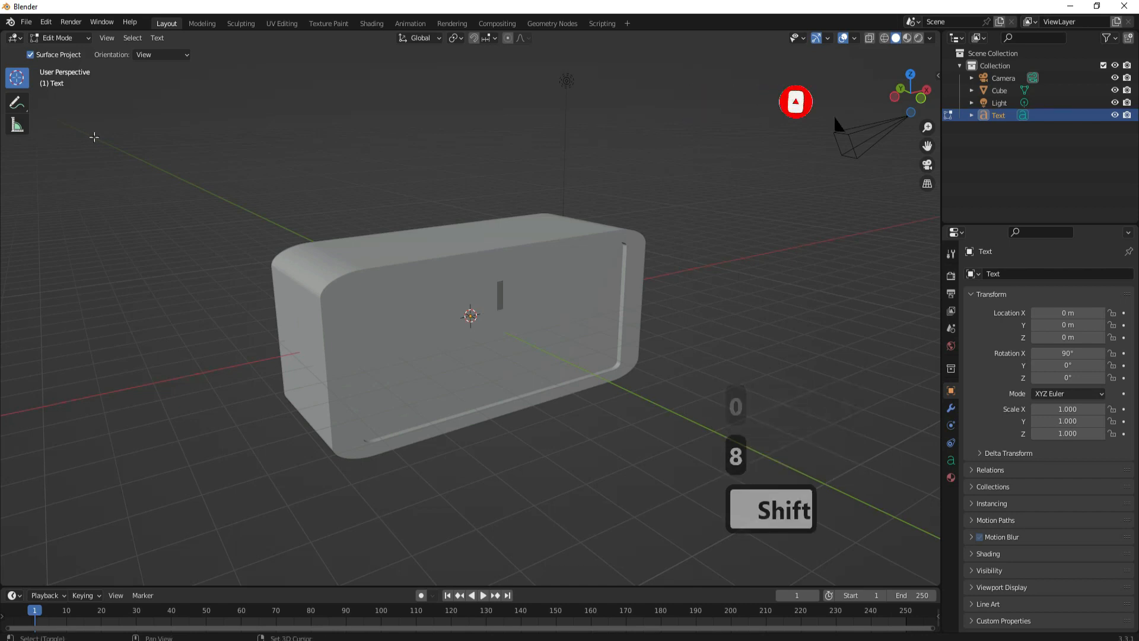
{"action": "type", "text": "35"}
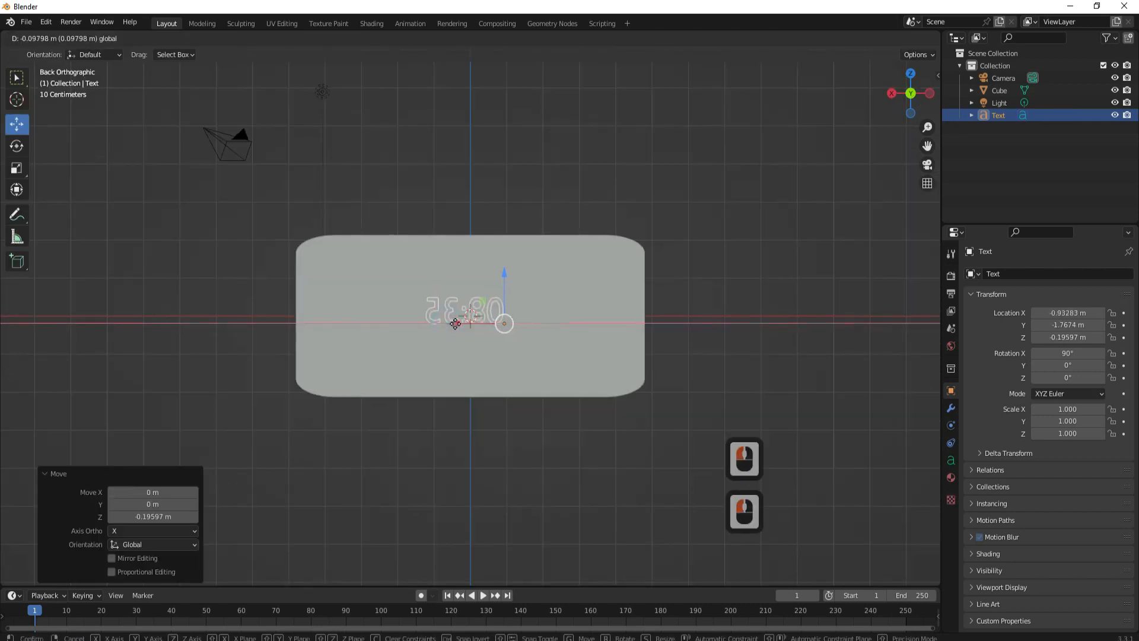
- Reposition the 08:35 text on the box and scale it up to about 1.9 times
{"action": "left_click", "coordinate": [453, 310]}
{"action": "key", "text": "s"}
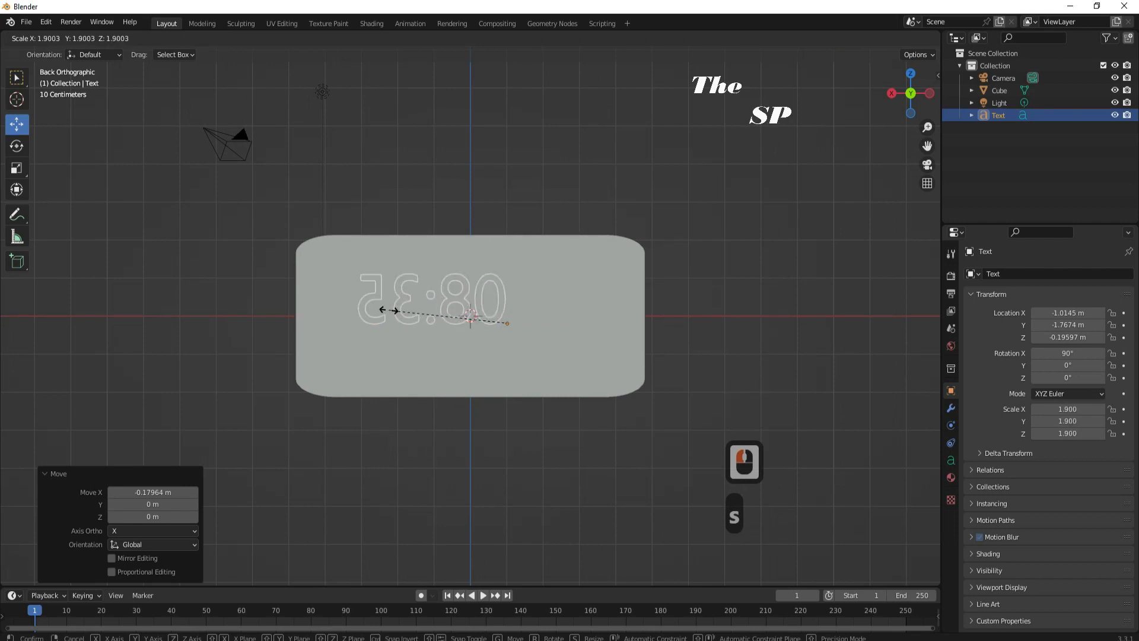
{"action": "left_click", "coordinate": [387, 310]}
{"action": "left_click_drag", "start_coordinate": [467, 325], "coordinate": [498, 324]}
{"action": "left_click_drag", "start_coordinate": [541, 282], "coordinate": [542, 291]}
- Center the 08:35 text horizontally and vertically on the front panel, working in the front view
{"action": "left_click", "coordinate": [911, 100]}
{"action": "left_click_drag", "start_coordinate": [404, 288], "coordinate": [403, 294]}
{"action": "left_click_drag", "start_coordinate": [446, 334], "coordinate": [437, 337]}
{"action": "left_click", "coordinate": [394, 285]}
{"action": "left_click", "coordinate": [450, 292]}
{"action": "left_click_drag", "start_coordinate": [393, 284], "coordinate": [393, 280]}
- Reselect the 08:35 text and adjust its depth along the Y axis relative to the front panel
{"action": "left_click", "coordinate": [826, 193]}
{"action": "left_click_drag", "start_coordinate": [912, 94], "coordinate": [1000, 126]}
{"action": "left_click", "coordinate": [539, 326]}
{"action": "left_click_drag", "start_coordinate": [452, 366], "coordinate": [429, 360]}
- Extrude the text 0.1 m, shift it about 0.16 m along Y, and display the model in material preview
{"action": "left_click", "coordinate": [951, 459]}
{"action": "left_click", "coordinate": [1070, 435]}
{"action": "type", "text": "0.1"}
{"action": "key", "text": "Return"}
{"action": "left_click_drag", "start_coordinate": [426, 364], "coordinate": [436, 385]}
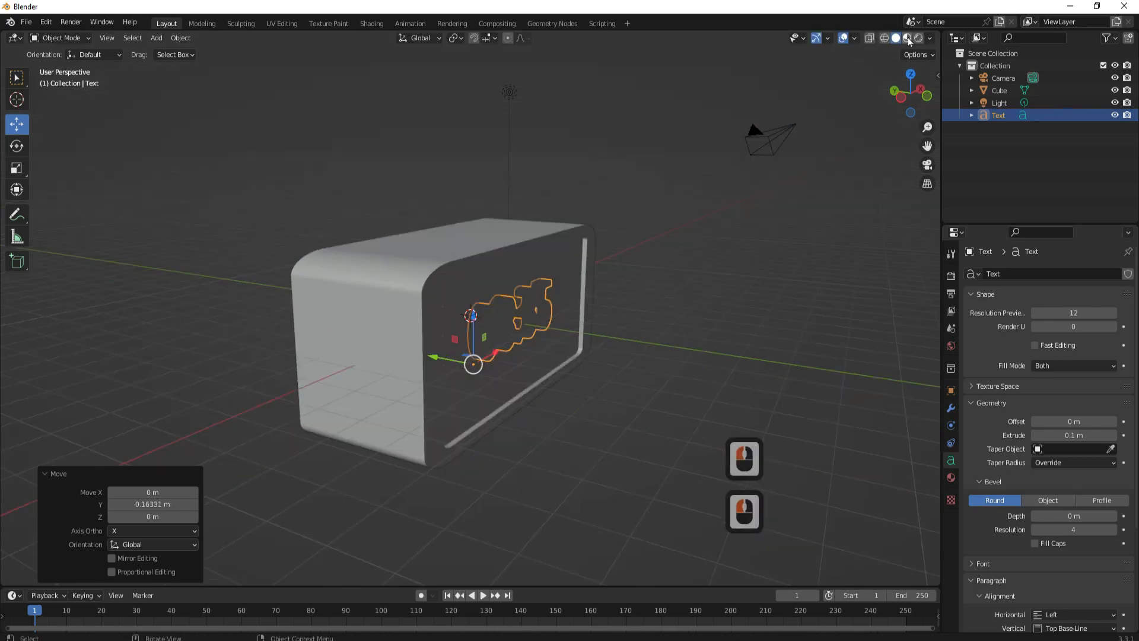
{"action": "left_click", "coordinate": [909, 39]}
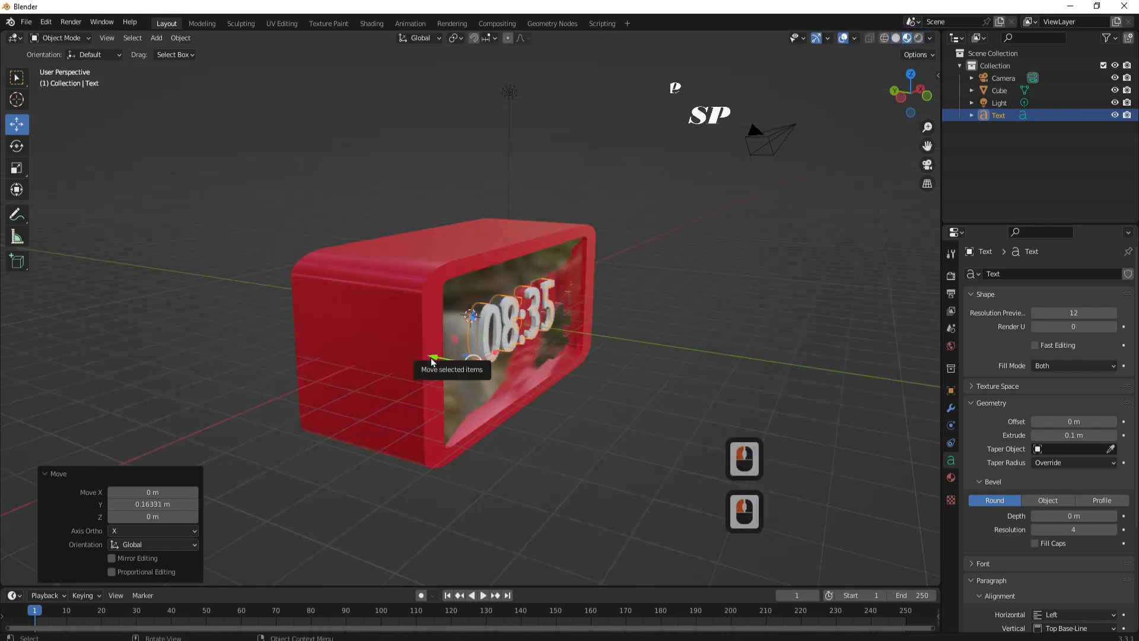
- Give the 08:35 text a new material and change its surface shader to Emission
{"action": "key", "text": "KP_1"}
{"action": "left_click", "coordinate": [951, 477]}
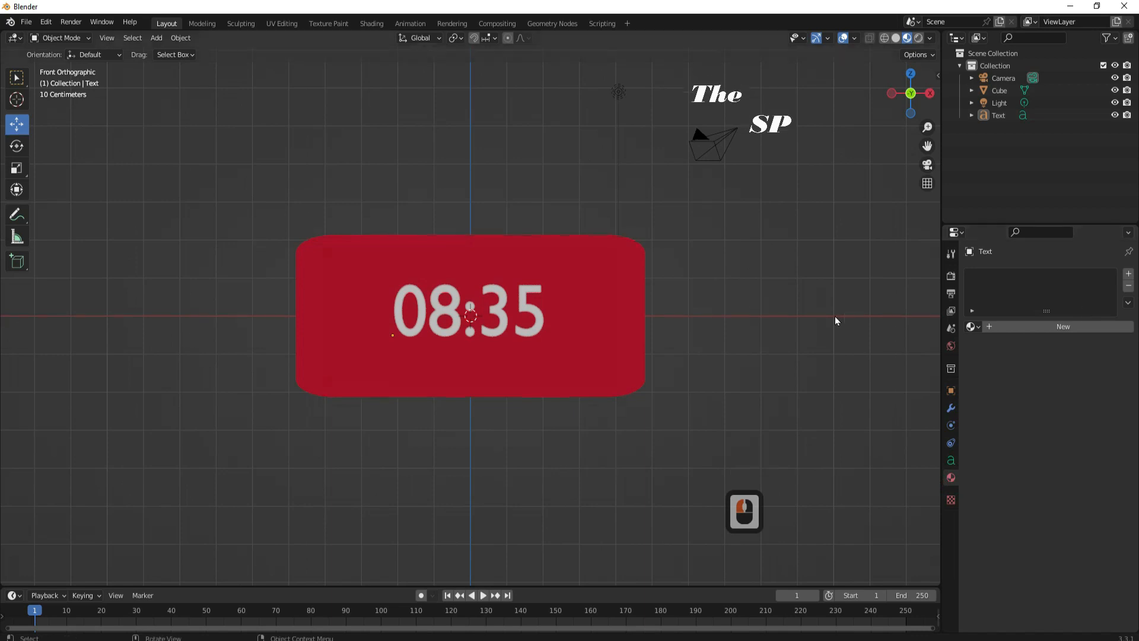
{"action": "left_click", "coordinate": [1000, 116]}
{"action": "left_click", "coordinate": [1081, 326]}
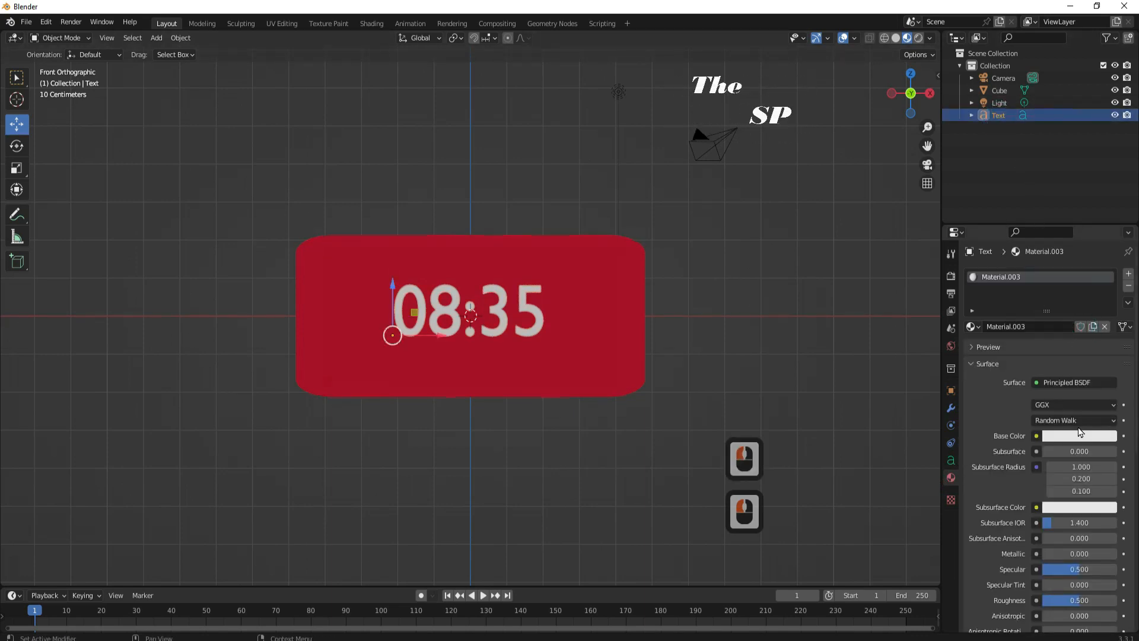
{"action": "left_click", "coordinate": [1097, 436]}
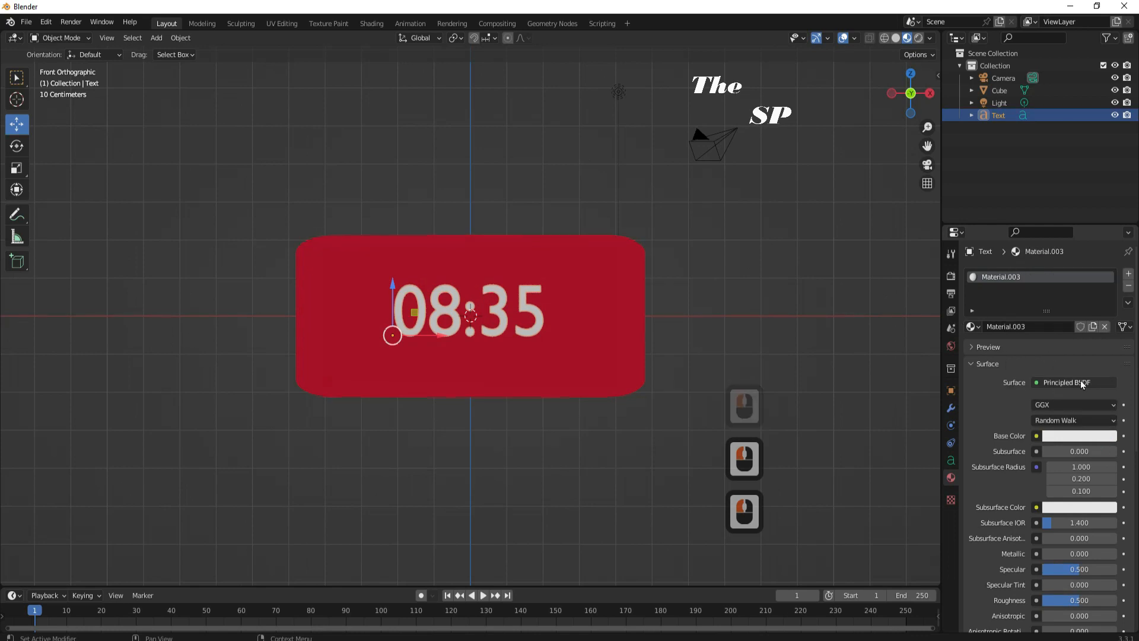
{"action": "left_click", "coordinate": [1078, 382]}
{"action": "left_click", "coordinate": [995, 134]}
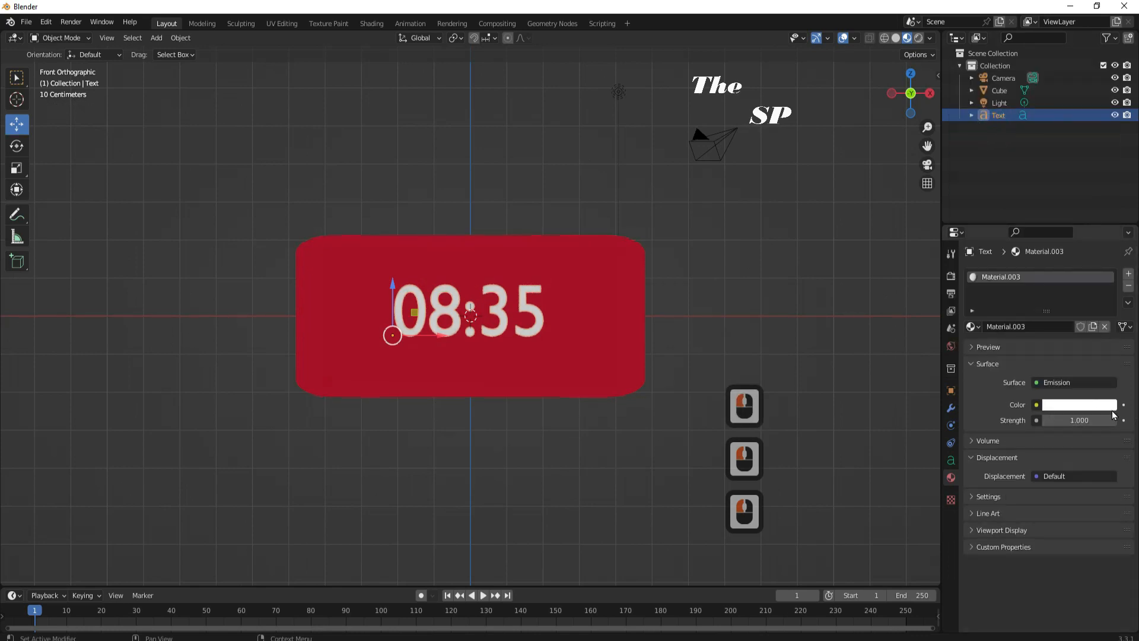
- Set the emission color of the 08:35 text's material to a bright lime green
{"action": "left_click", "coordinate": [1111, 406]}
{"action": "left_click", "coordinate": [1028, 289]}
{"action": "left_click", "coordinate": [1026, 284]}
{"action": "left_click", "coordinate": [1024, 279]}
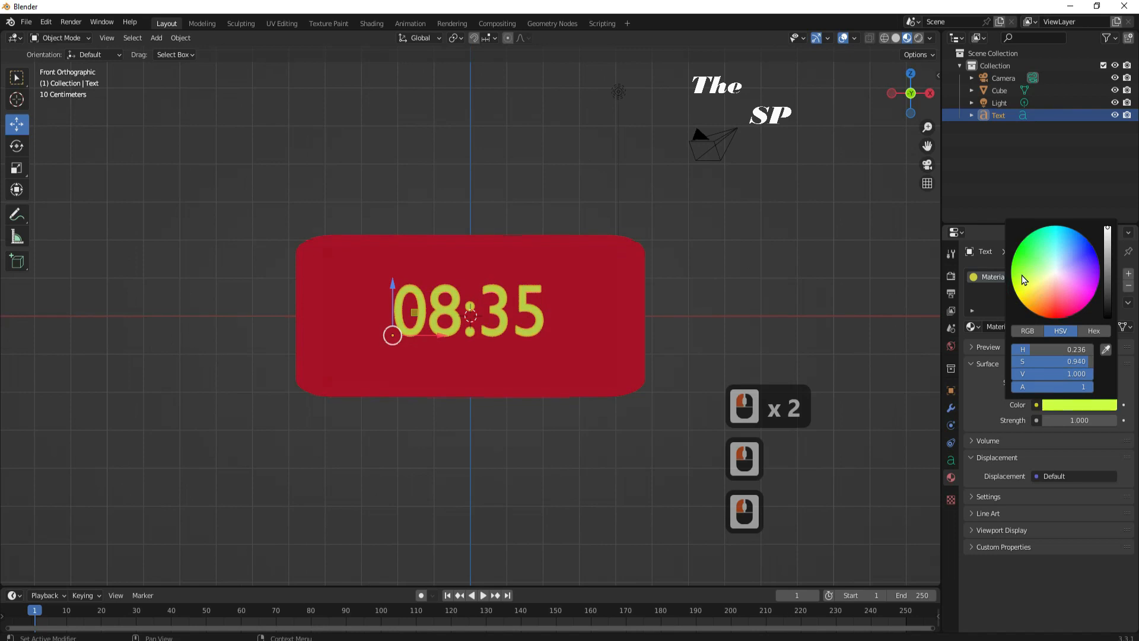
{"action": "left_click", "coordinate": [1023, 274]}
{"action": "left_click", "coordinate": [1021, 272]}
{"action": "left_click", "coordinate": [977, 381]}
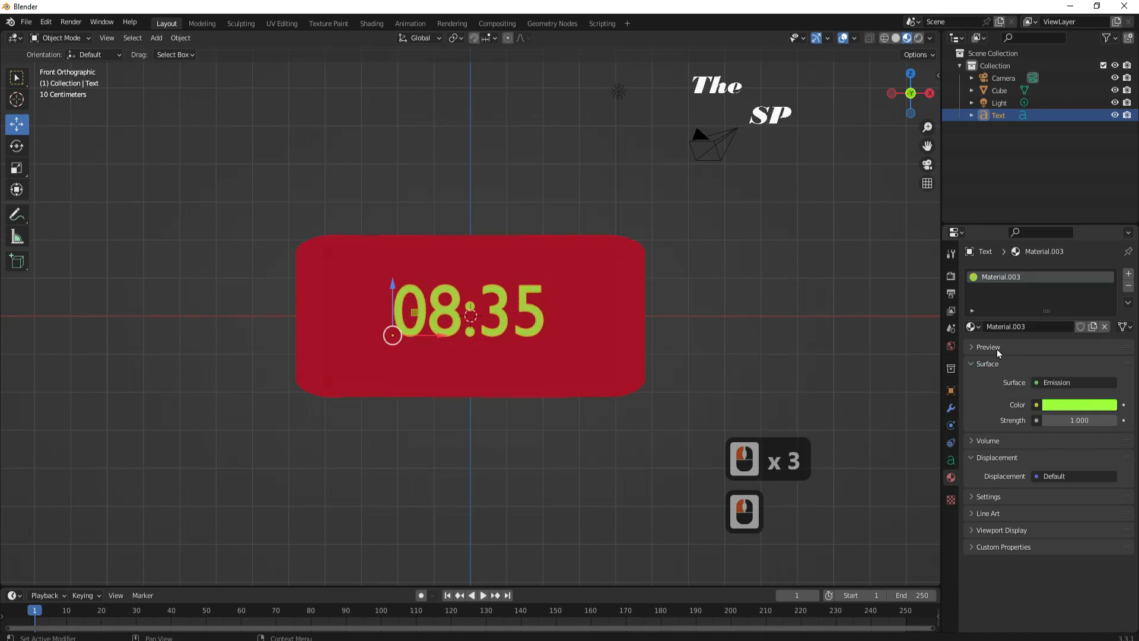
- Set the text's emission strength to 1.5 and display the clock in rendered shading from an angled view
{"action": "left_click", "coordinate": [1080, 420]}
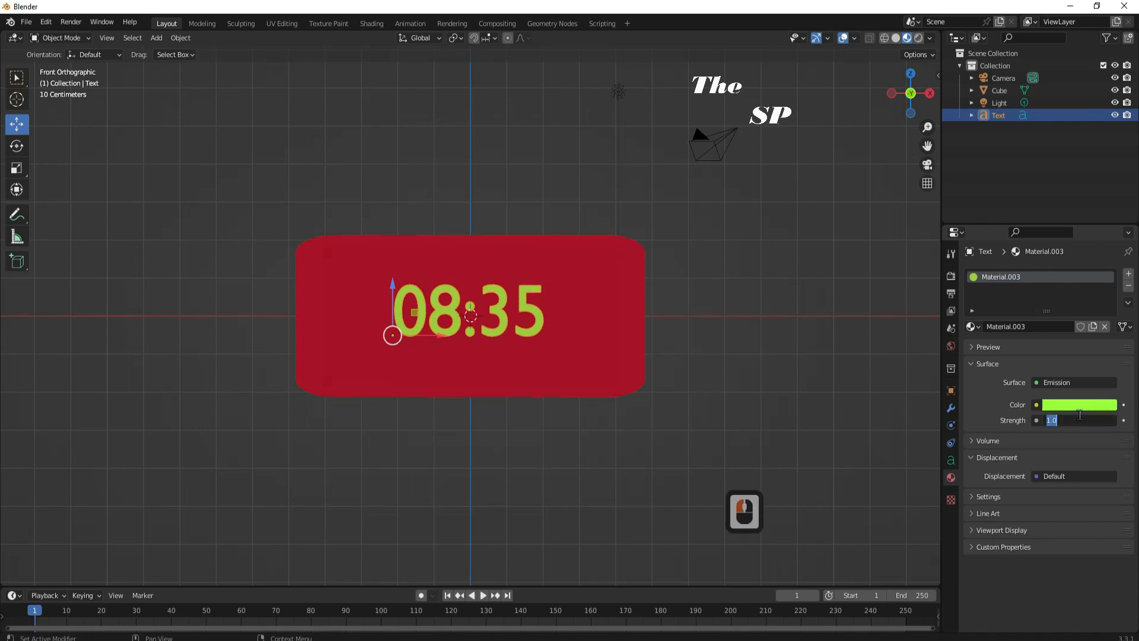
{"action": "type", "text": "1.5"}
{"action": "left_click", "coordinate": [989, 406]}
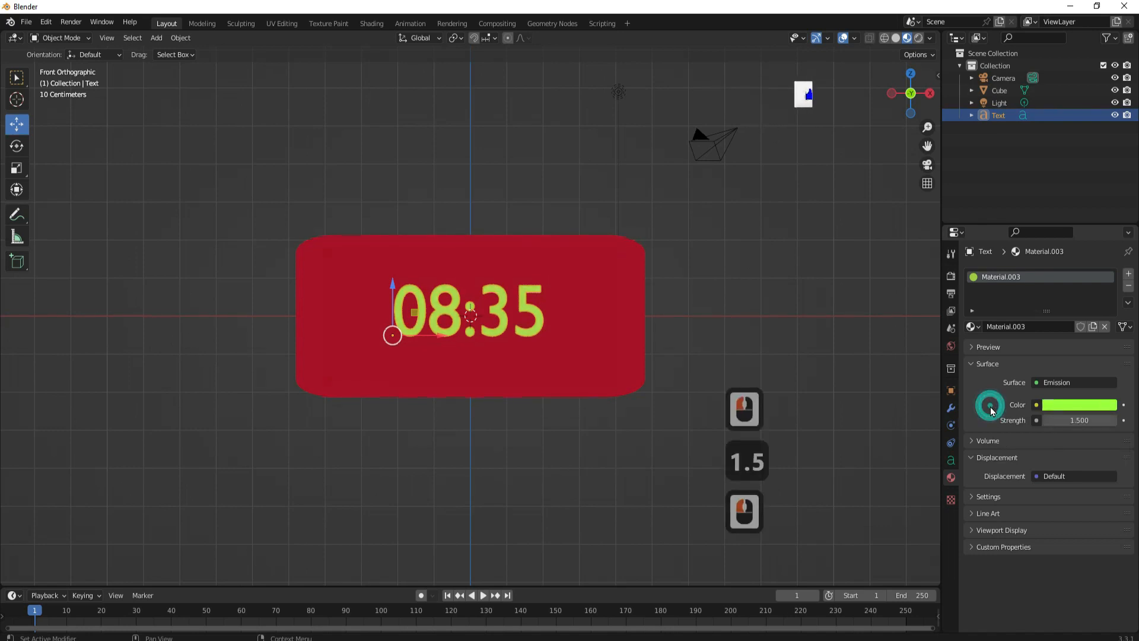
{"action": "left_click", "coordinate": [918, 37]}
{"action": "left_click_drag", "start_coordinate": [914, 104], "coordinate": [851, 132]}
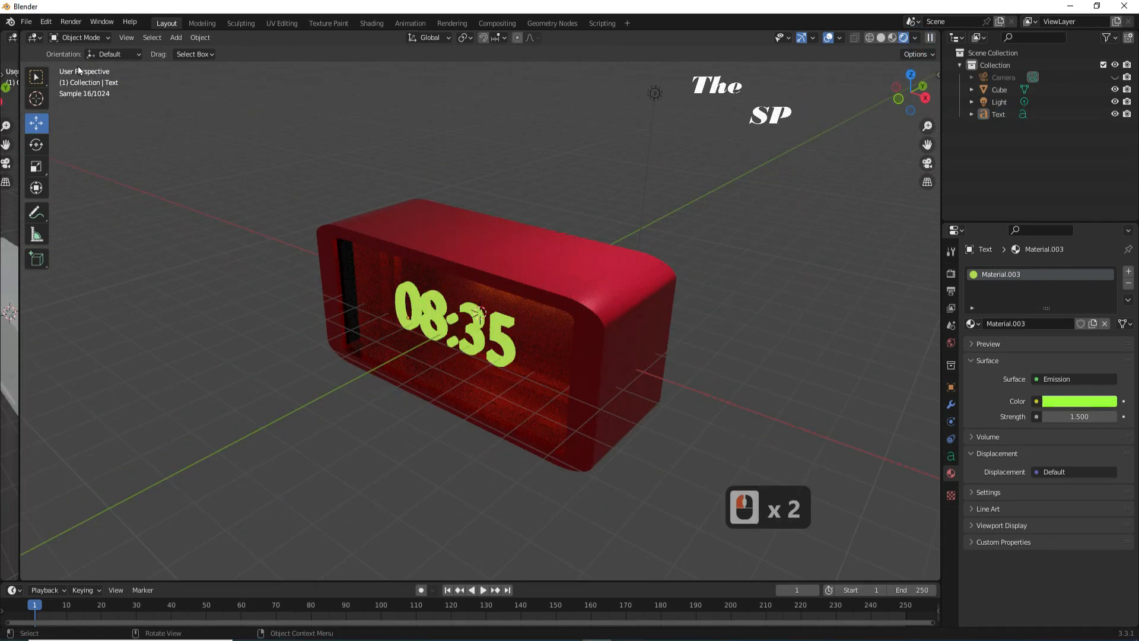
- Add a small mesh cylinder and raise it about 2.16 m along Z onto the top of the box
{"action": "left_click", "coordinate": [172, 39]}
{"action": "mouse_move", "coordinate": [176, 38]}
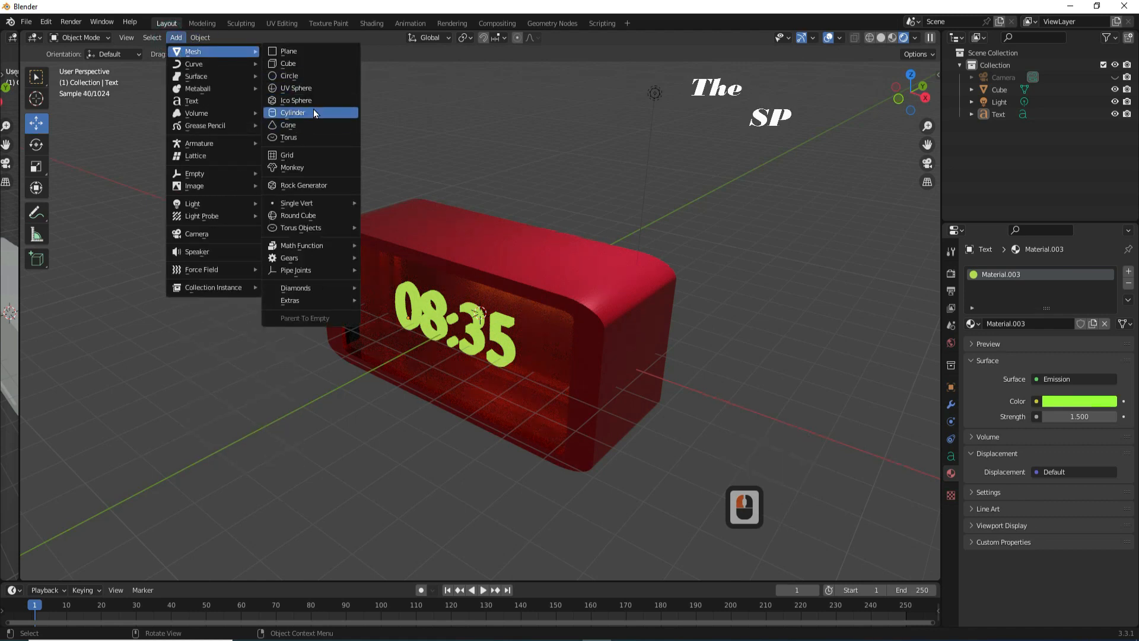
{"action": "left_click", "coordinate": [303, 112]}
{"action": "left_click_drag", "start_coordinate": [166, 437], "coordinate": [99, 436]}
{"action": "left_click_drag", "start_coordinate": [472, 273], "coordinate": [481, 196]}
- Duplicate the cylinder and place the copy beside it, offset about 0.62 m in X and 0.46 m in Y
{"action": "key", "text": "shift+d"}
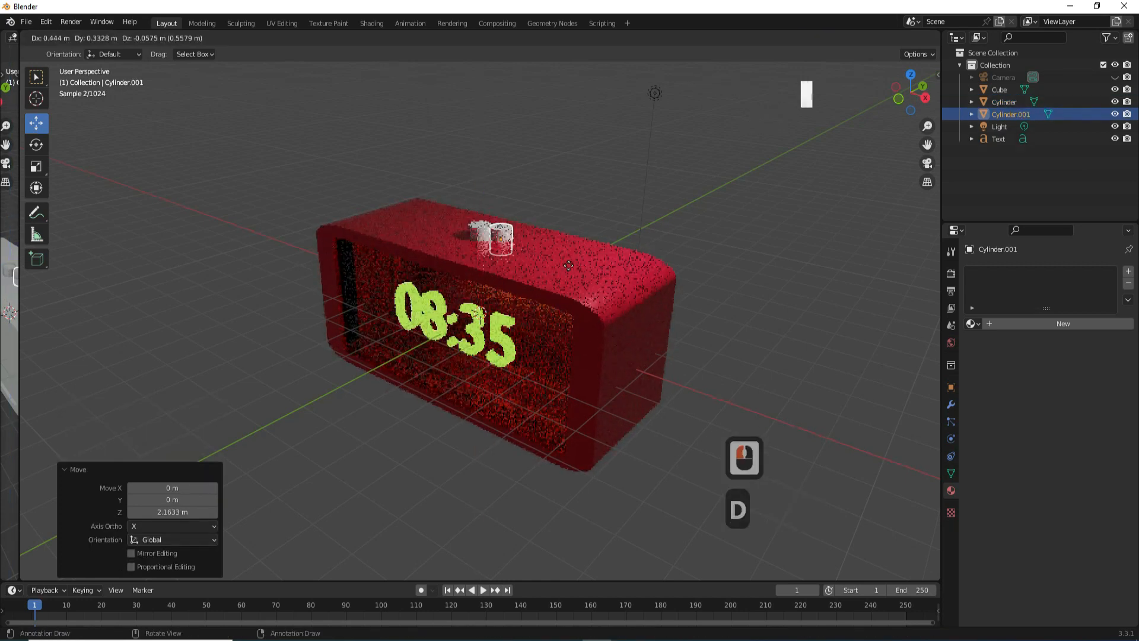
{"action": "left_click", "coordinate": [575, 301]}
{"action": "left_click", "coordinate": [922, 86]}
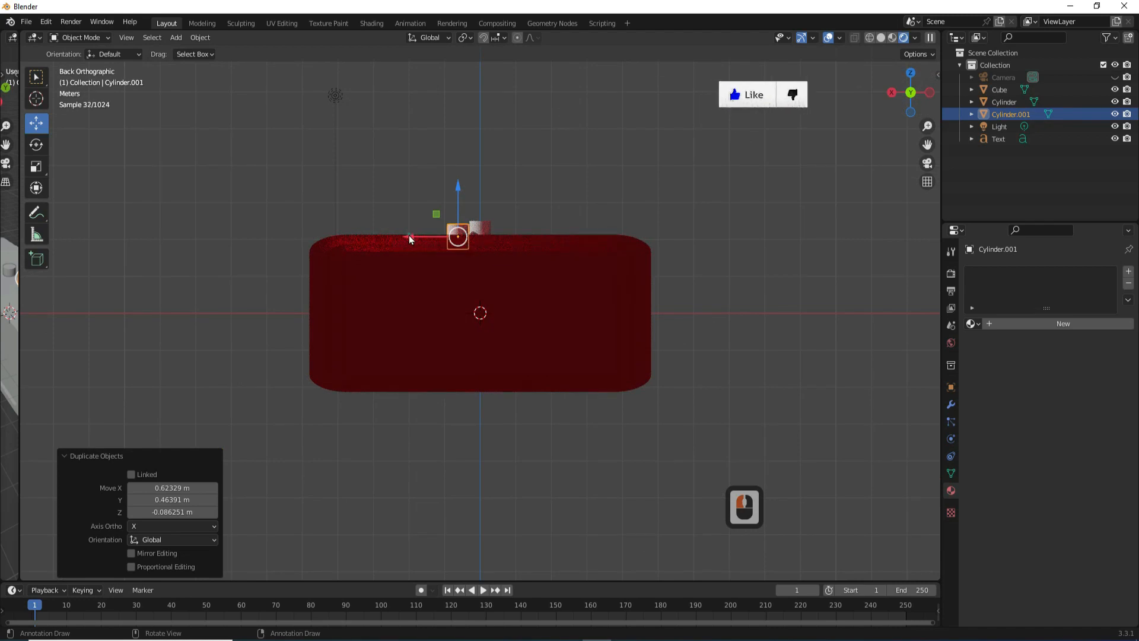
- Move the original cylinder along X in the back view and fine-tune the placement of the two buttons on the box top
{"action": "left_click", "coordinate": [484, 227]}
{"action": "left_click_drag", "start_coordinate": [442, 239], "coordinate": [402, 239]}
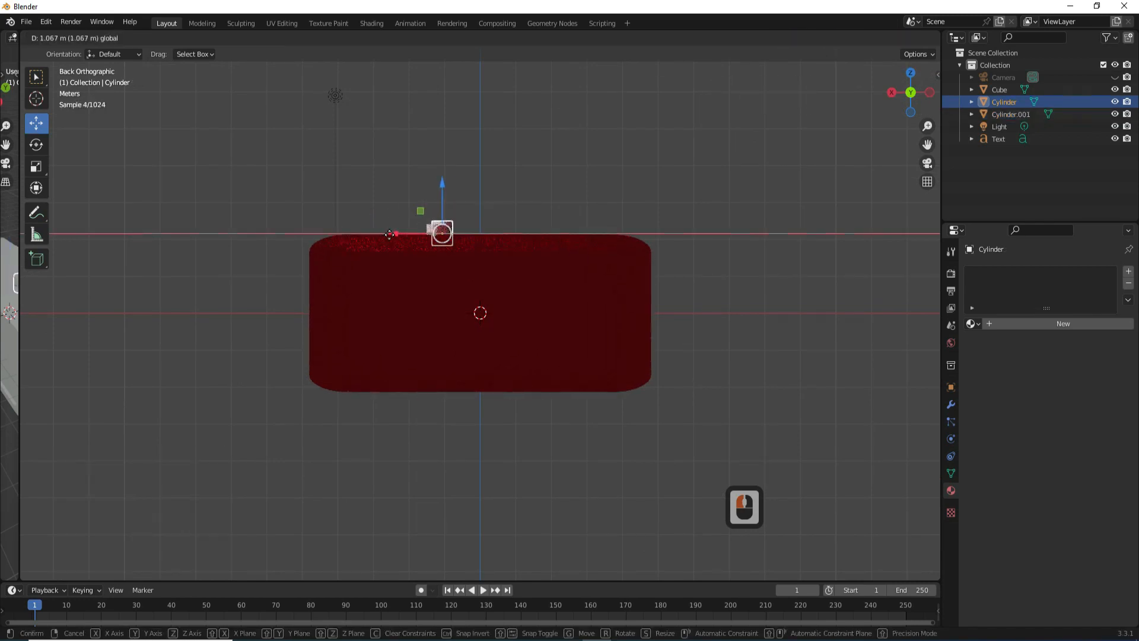
{"action": "scroll", "coordinate": [405, 56], "scroll_direction": "up", "scroll_amount": 5}
{"action": "left_click_drag", "start_coordinate": [387, 70], "coordinate": [387, 78]}
{"action": "left_click_drag", "start_coordinate": [343, 124], "coordinate": [376, 126]}
{"action": "left_click", "coordinate": [374, 108]}
{"action": "mouse_move", "coordinate": [909, 102]}
{"action": "left_mouse_down"}
{"action": "mouse_move", "coordinate": [950, 160]}
{"action": "mouse_move", "coordinate": [910, 103]}
{"action": "left_mouse_up"}
{"action": "scroll", "coordinate": [597, 268], "scroll_direction": "down", "scroll_amount": 4}
- Give the duplicated cylinder a new material with a grey base color of value 0.303
{"action": "left_click", "coordinate": [597, 268]}
{"action": "left_click", "coordinate": [526, 220]}
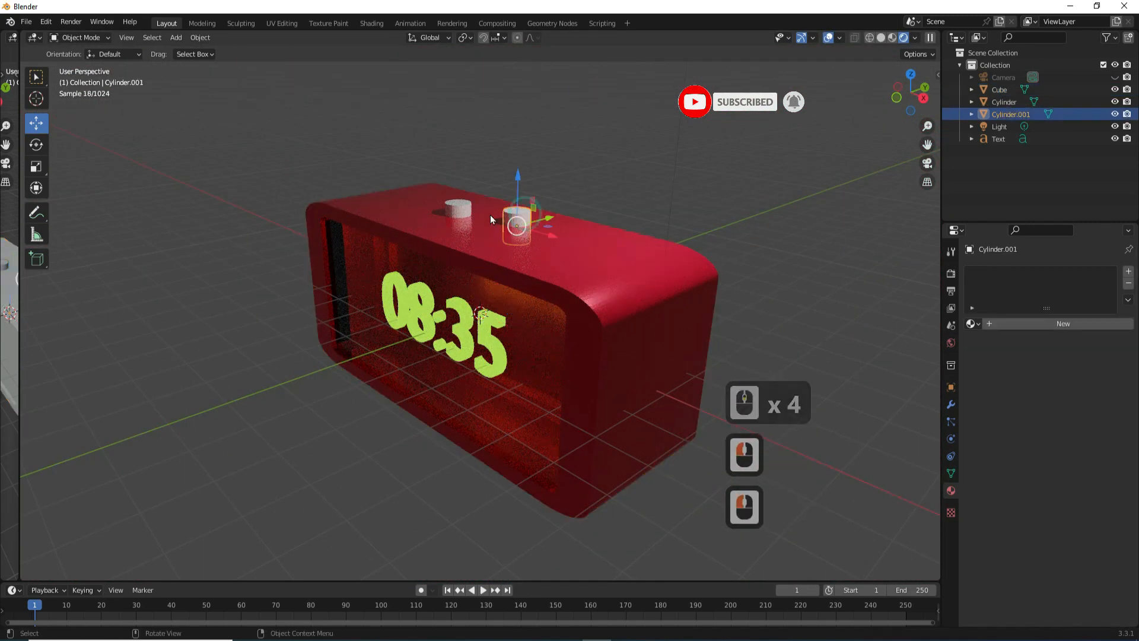
{"action": "left_click", "coordinate": [1069, 324]}
{"action": "left_click", "coordinate": [1080, 432]}
{"action": "left_click", "coordinate": [1111, 284]}
{"action": "left_click", "coordinate": [1111, 291]}
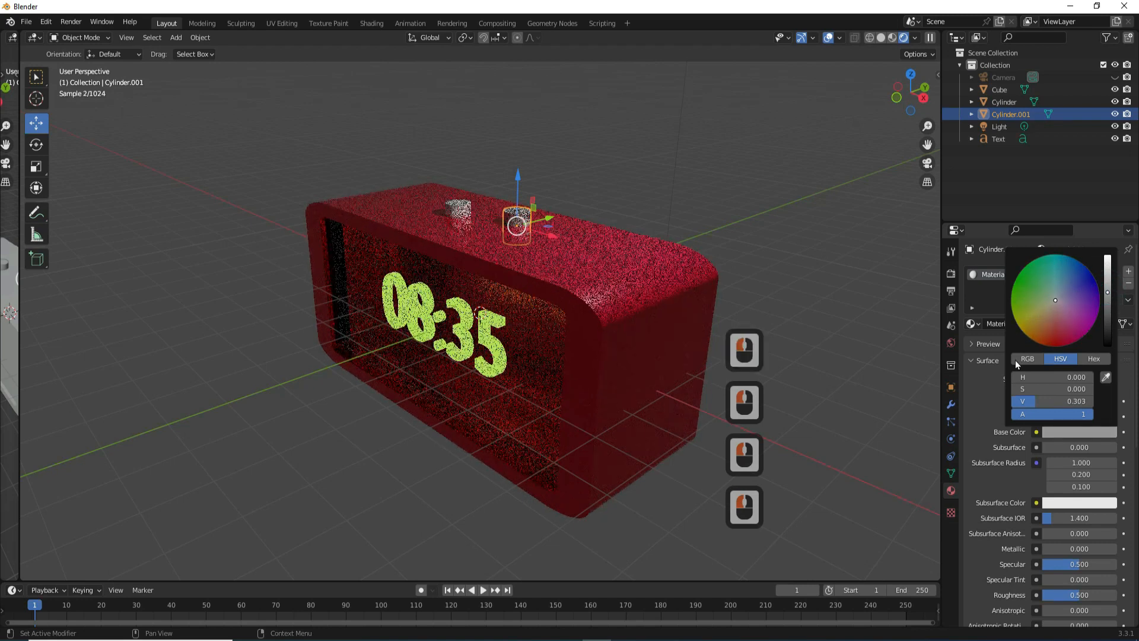
- Set the cylinder material's metallic to 1.0 and roughness to 0.114, and apply the same material to the other cylinder
{"action": "scroll", "coordinate": [1023, 462], "scroll_direction": "down", "scroll_amount": 6}
{"action": "left_click_drag", "start_coordinate": [1046, 402], "coordinate": [1118, 403]}
{"action": "left_click_drag", "start_coordinate": [1080, 447], "coordinate": [1046, 448]}
{"action": "scroll", "coordinate": [969, 277], "scroll_direction": "up", "scroll_amount": 8}
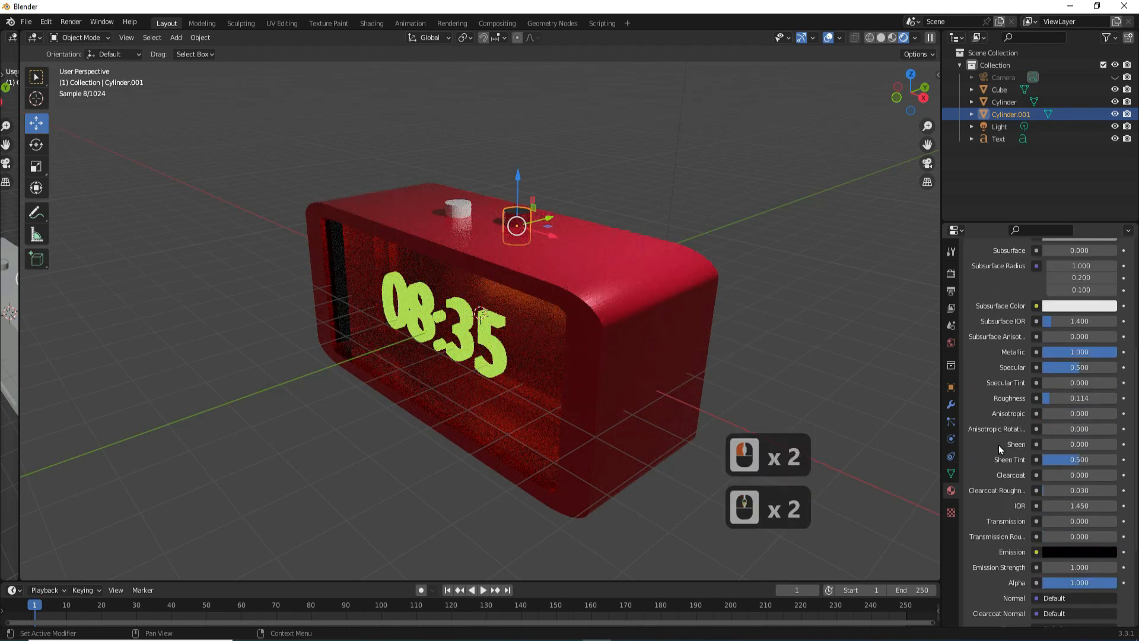
{"action": "left_click_drag", "start_coordinate": [463, 217], "coordinate": [464, 210]}
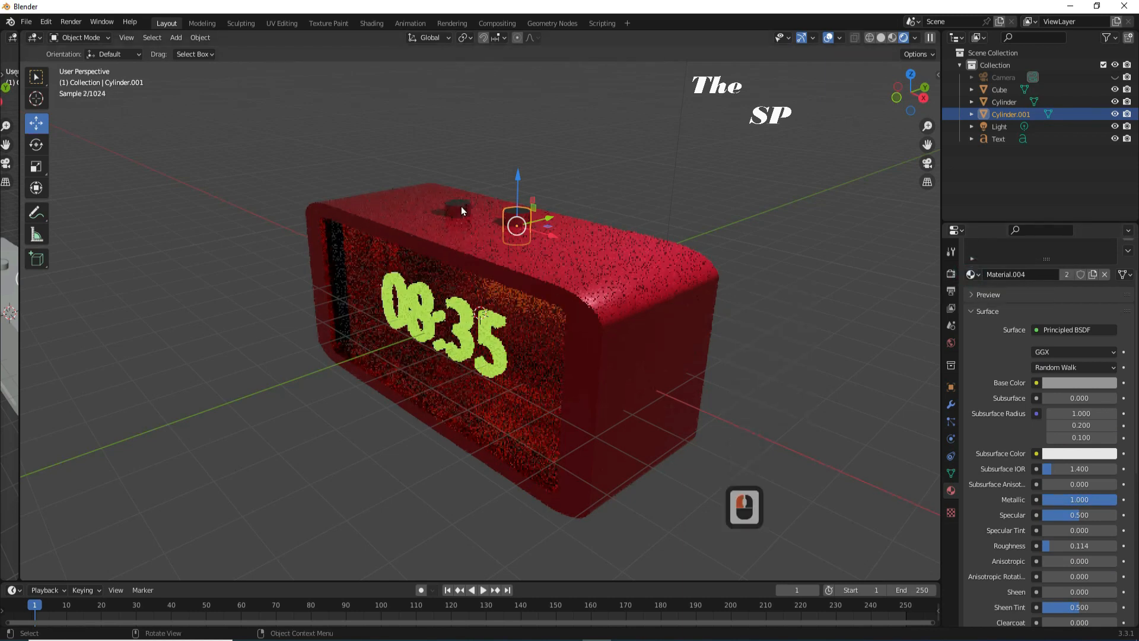
- Select the red clock body together with both button cylinders, making the original cylinder the active object
{"action": "left_click", "coordinate": [558, 270]}
{"action": "left_click", "coordinate": [516, 219], "text": "shift"}
{"action": "left_click", "coordinate": [463, 207], "text": "shift"}
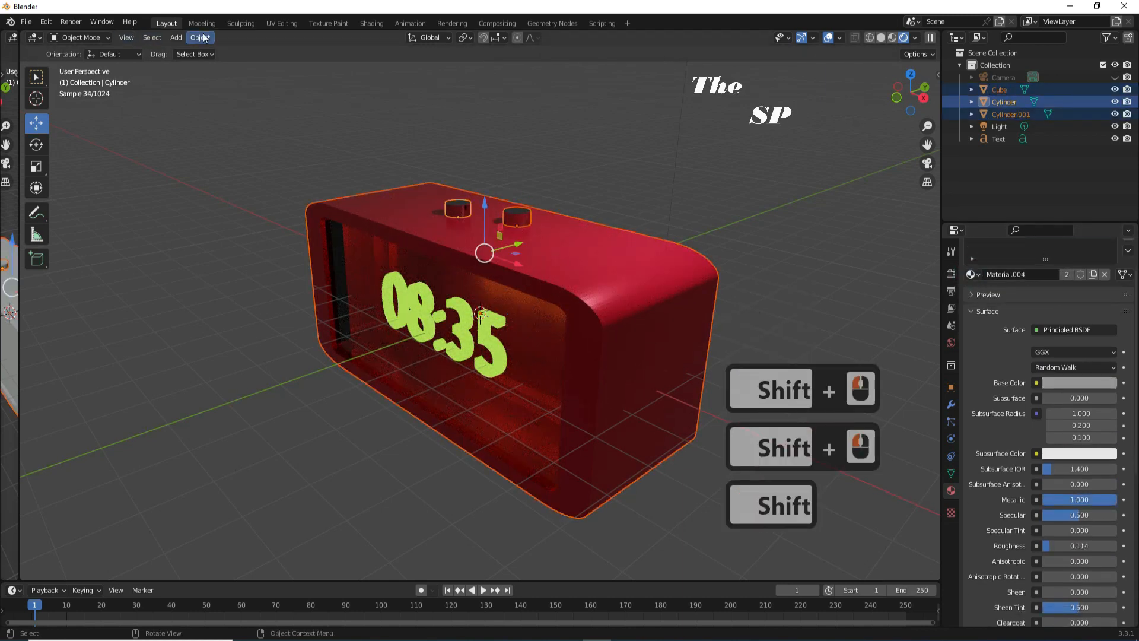